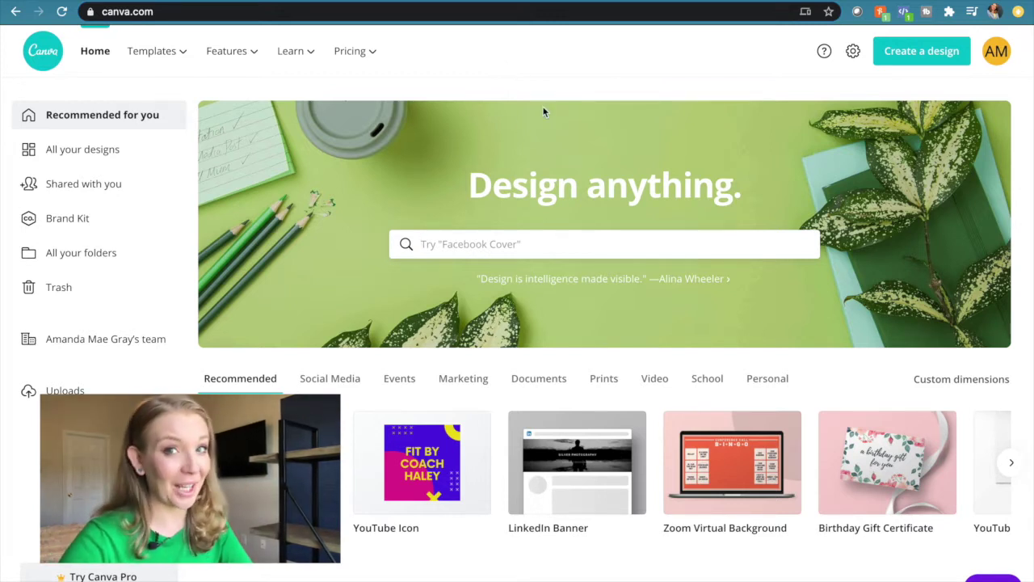
Step: Search 'zoom' from the home search bar and pick the Zoom Virtual Background suggestion
scroll(543, 111, down, 1)
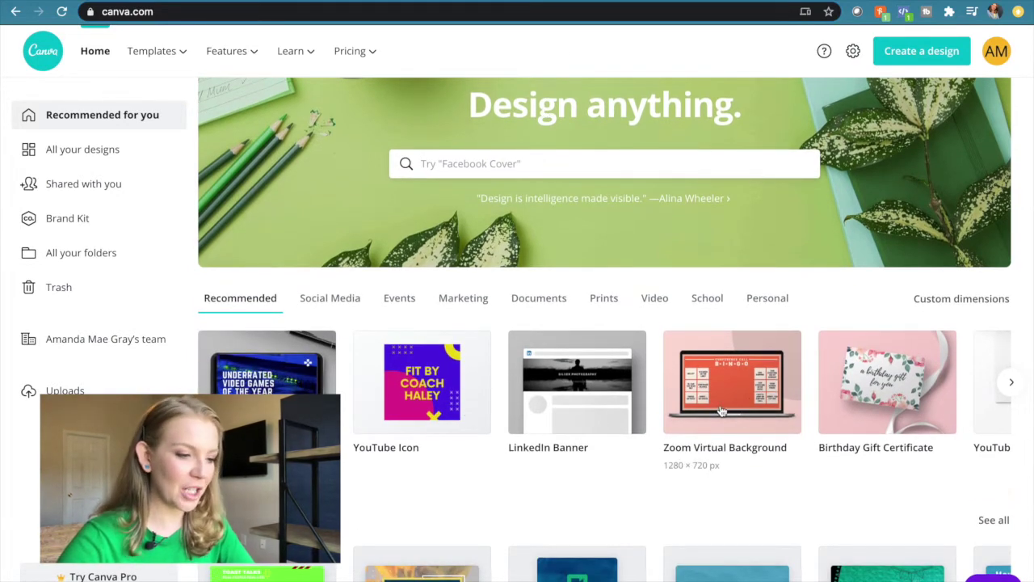
click(526, 162)
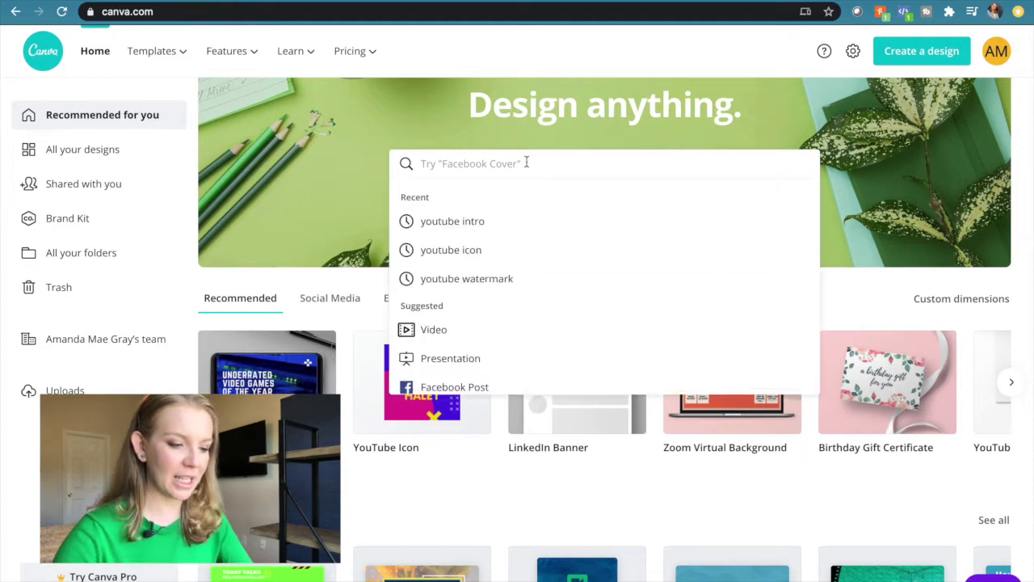
text(zo)
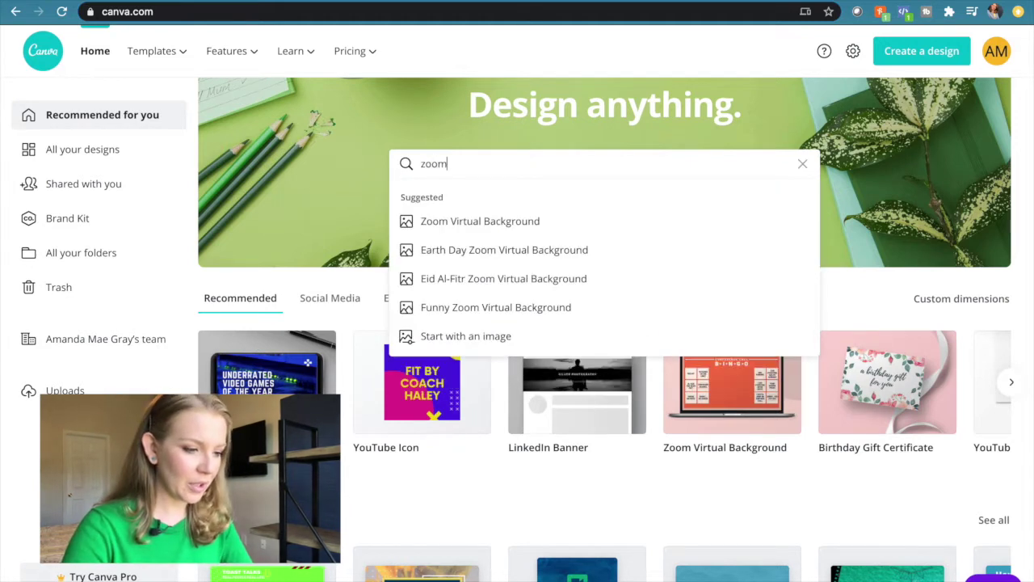
text(om)
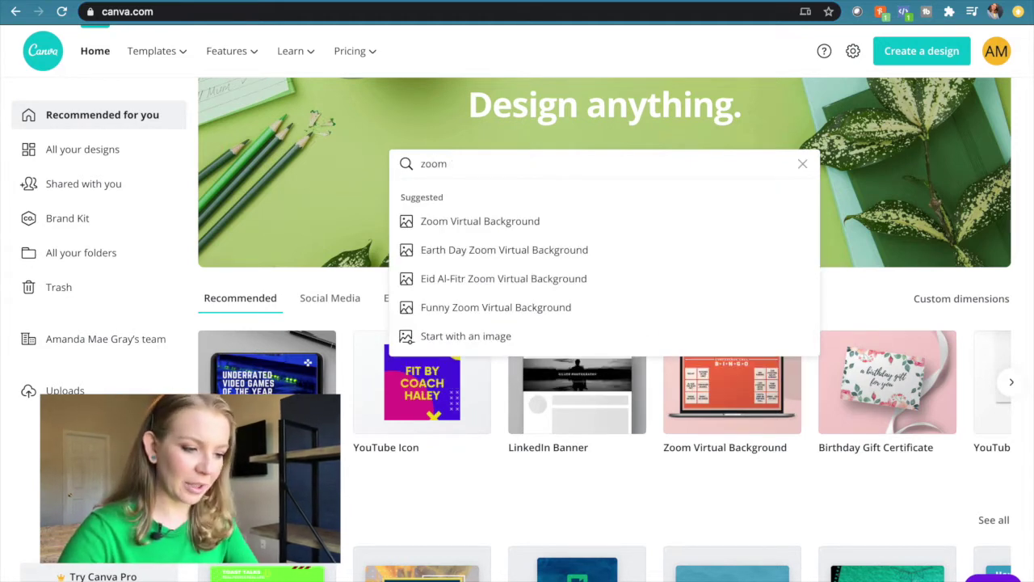
click(489, 223)
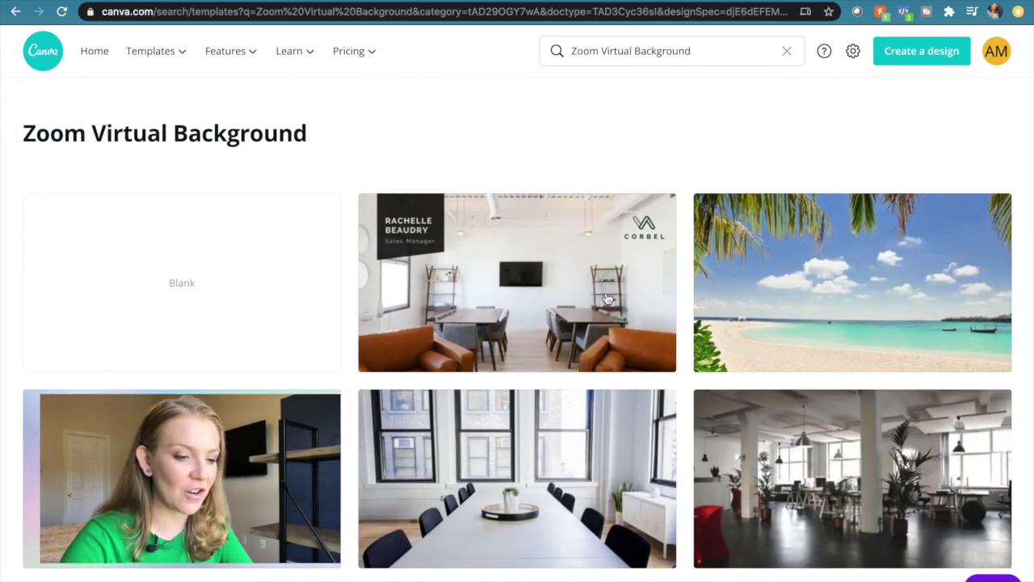
scroll(608, 299, down, 3)
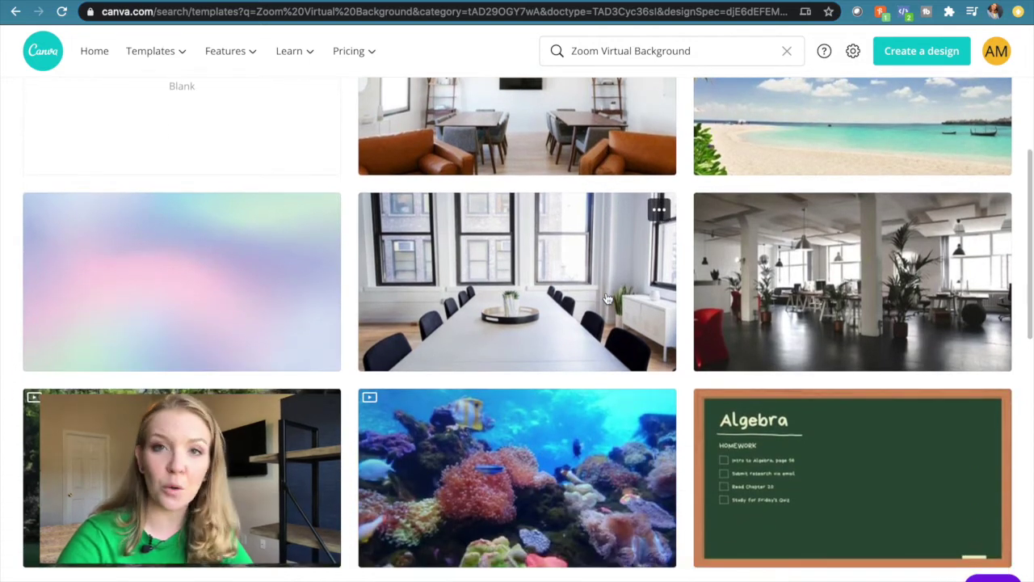
scroll(608, 299, down, 4)
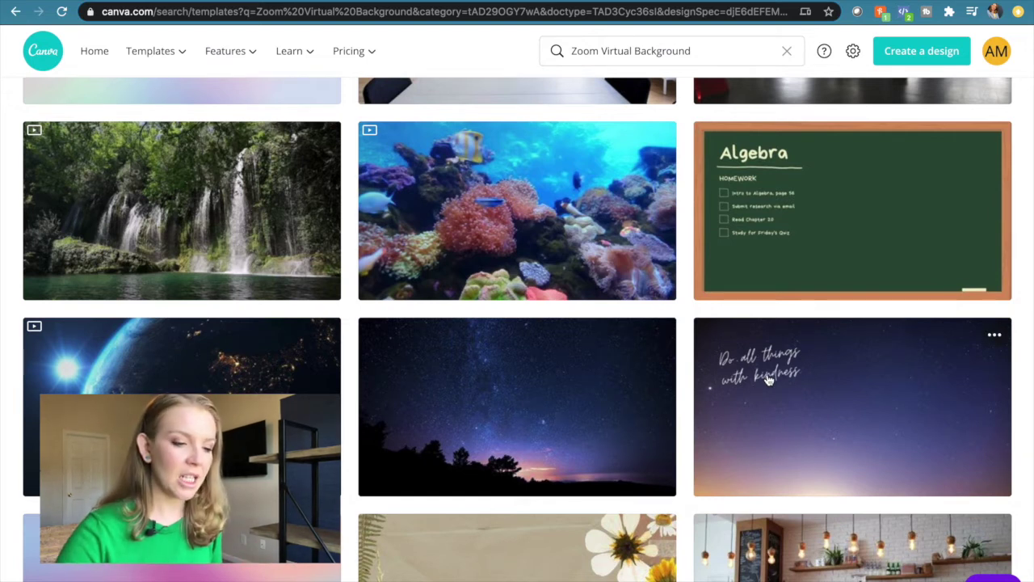
scroll(769, 380, down, 7)
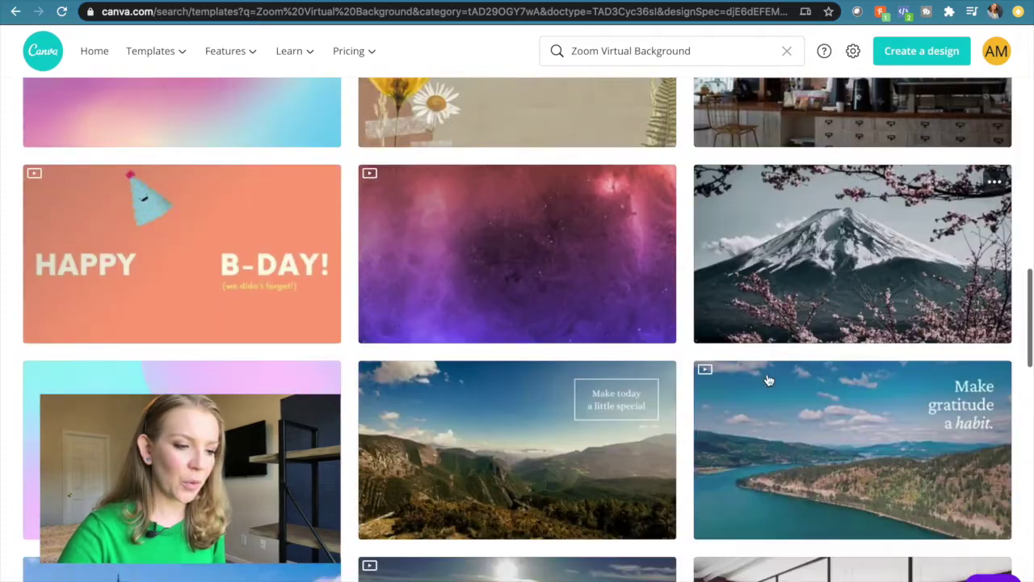
scroll(769, 380, down, 2)
scroll(769, 380, down, 3)
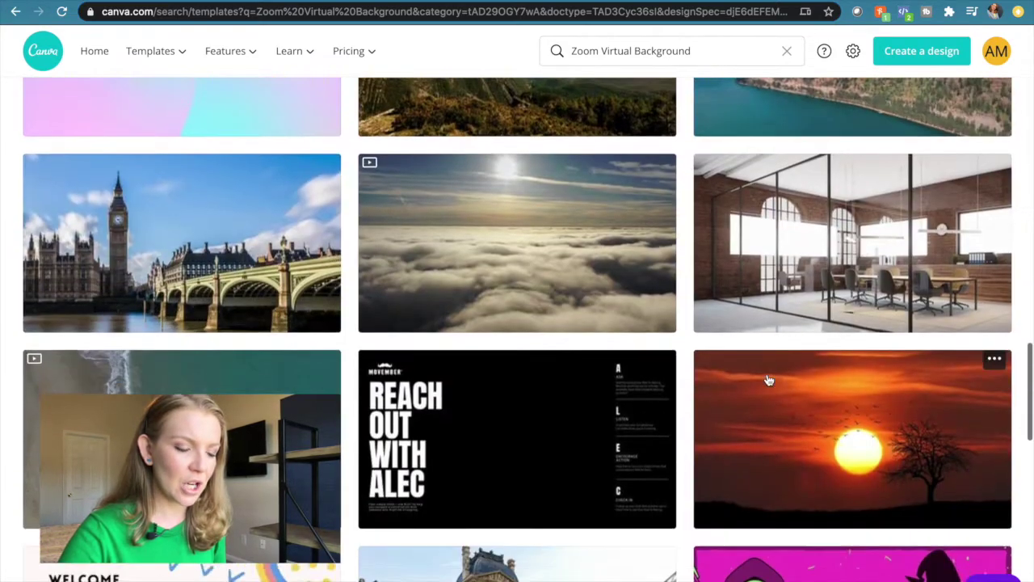
scroll(769, 380, down, 3)
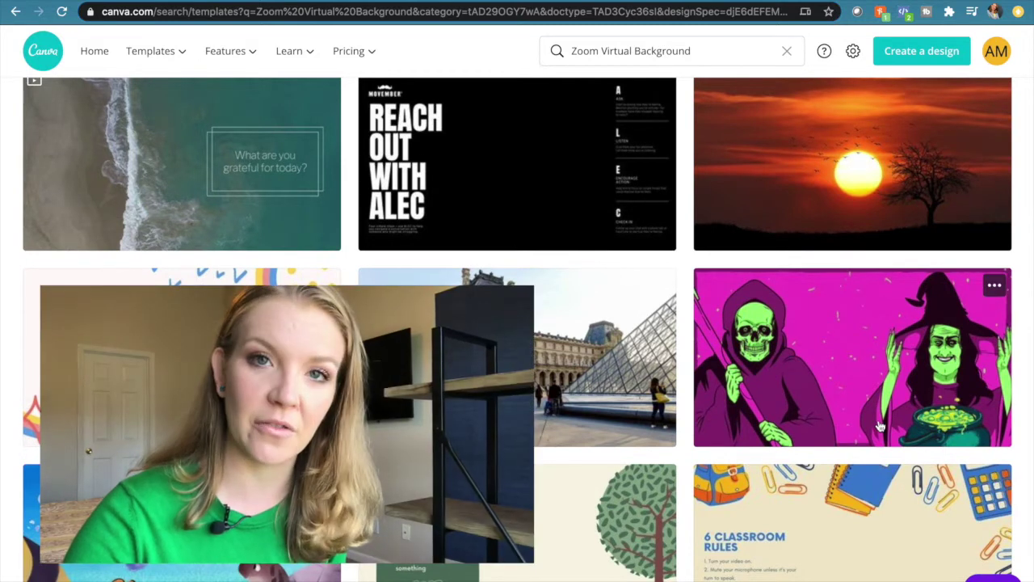
scroll(881, 427, down, 3)
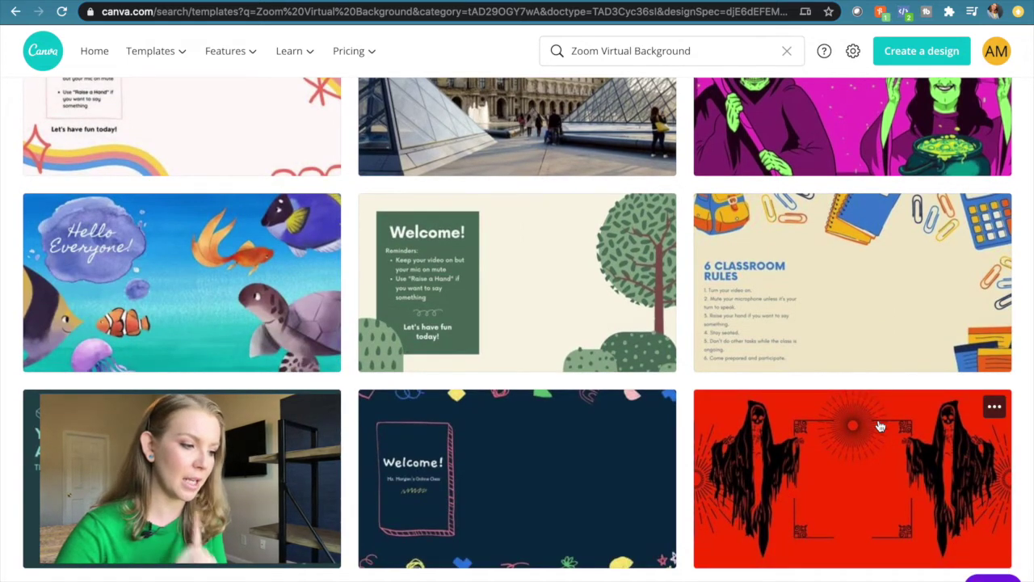
scroll(879, 423, up, 2)
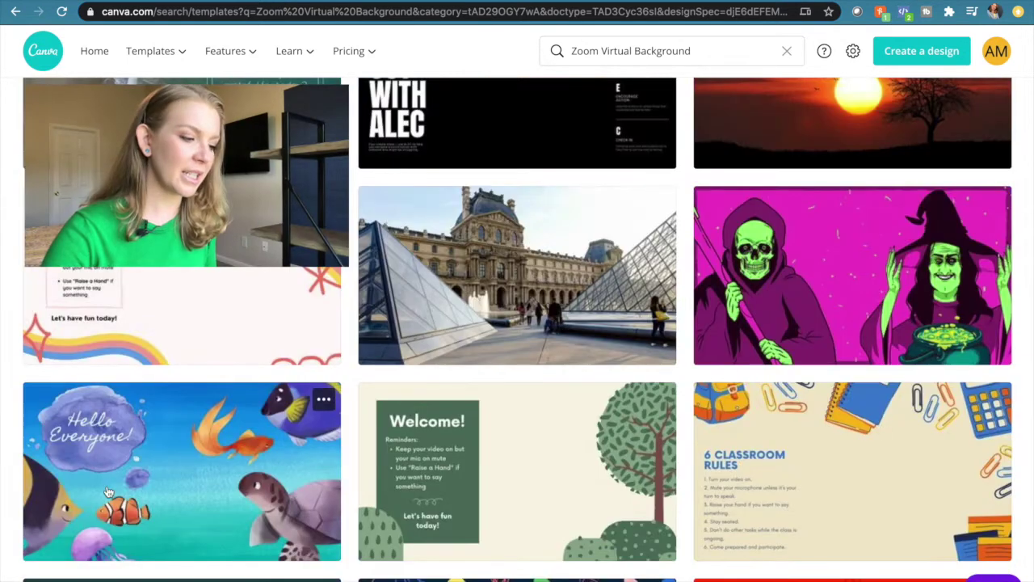
scroll(233, 468, down, 1)
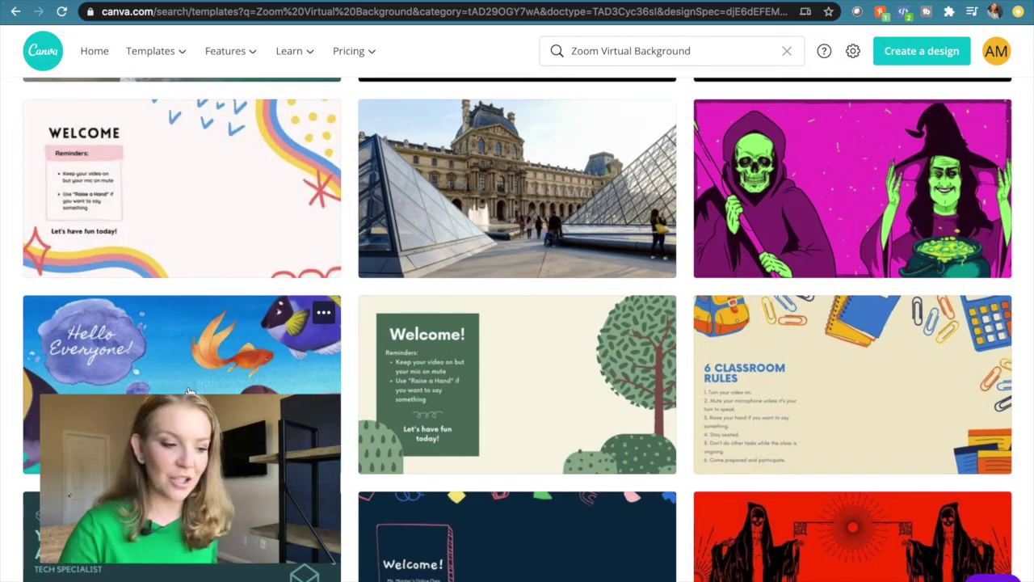
scroll(639, 221, down, 5)
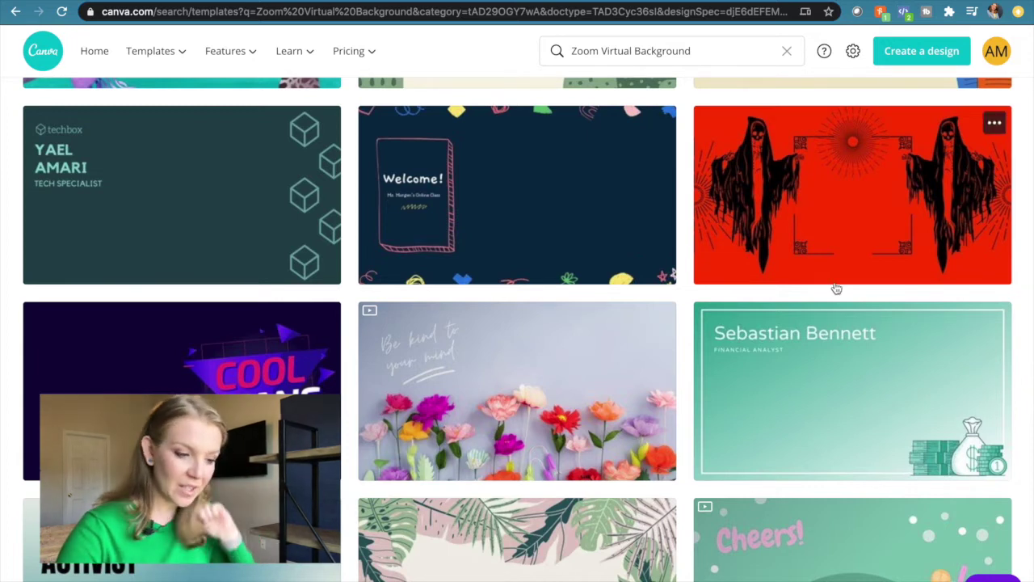
scroll(466, 413, up, 20)
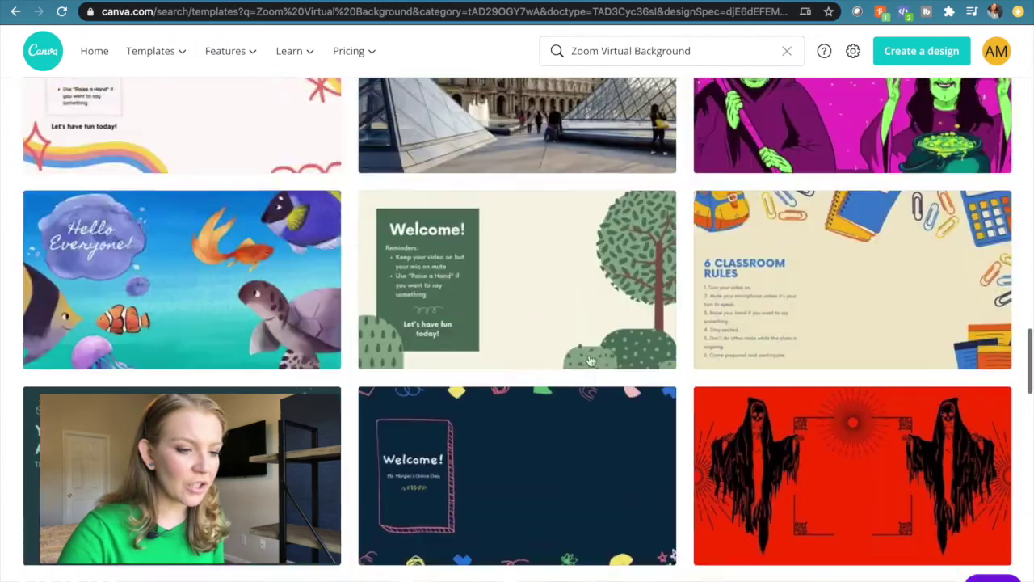
scroll(591, 362, up, 5)
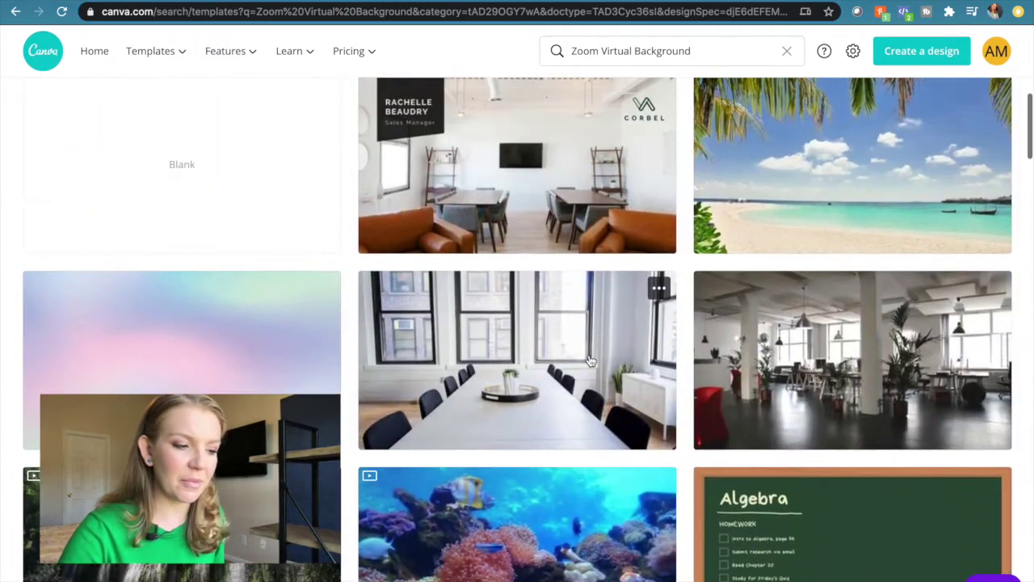
scroll(591, 362, down, 7)
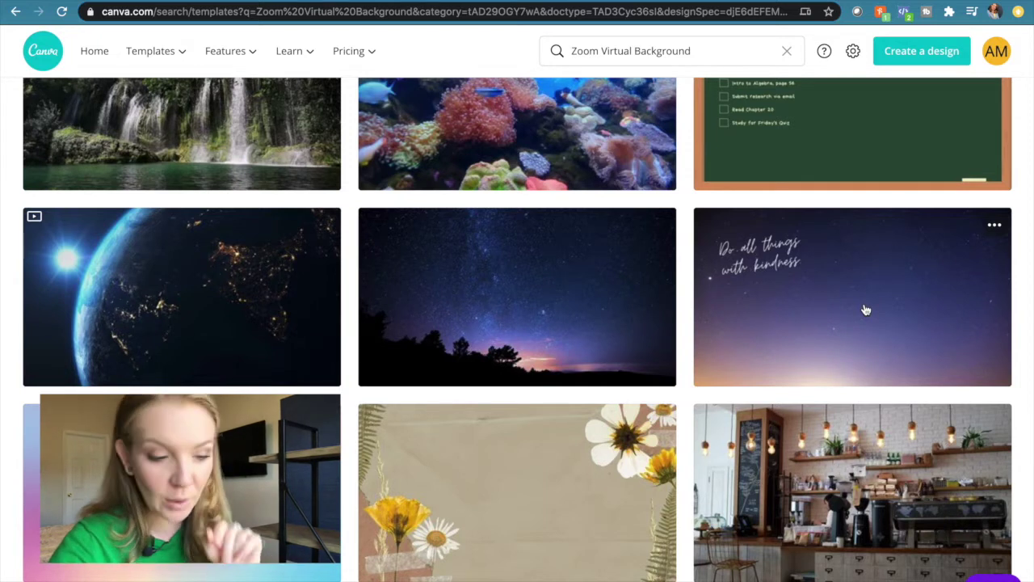
Step: Open the 'Do all things with kindness' night-sky template and browse the Templates panel
click(865, 311)
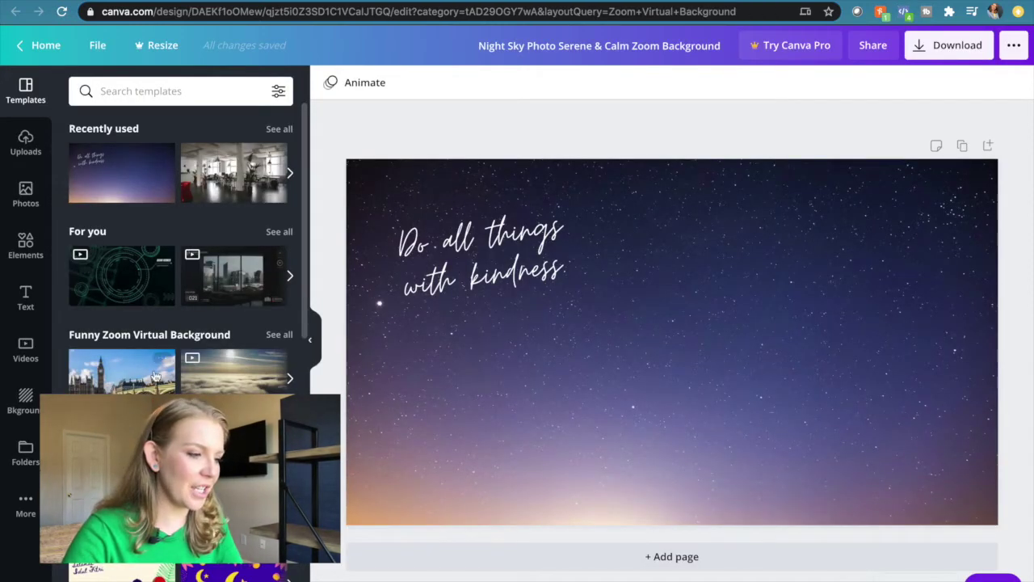
scroll(156, 376, down, 10)
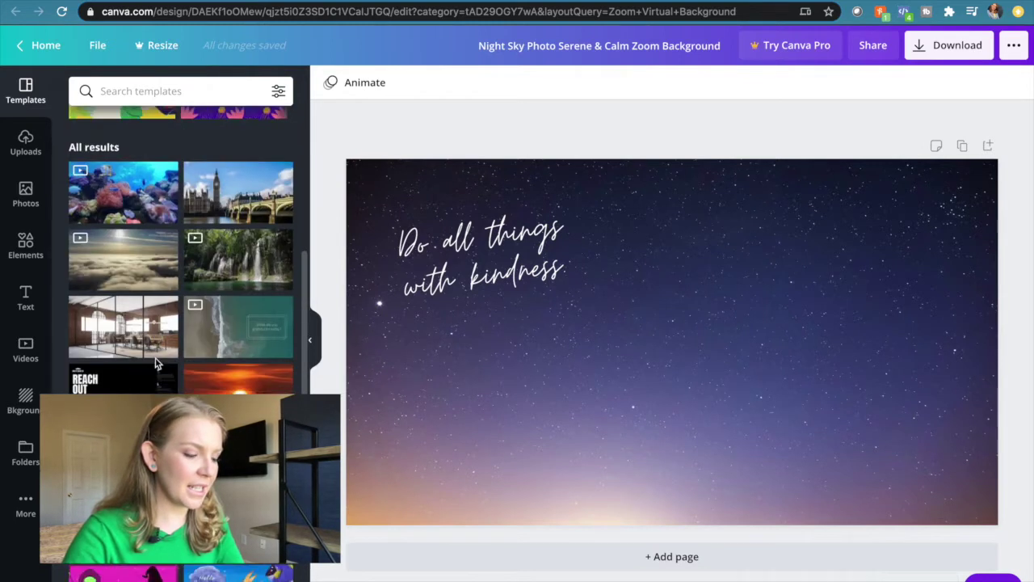
scroll(156, 364, down, 2)
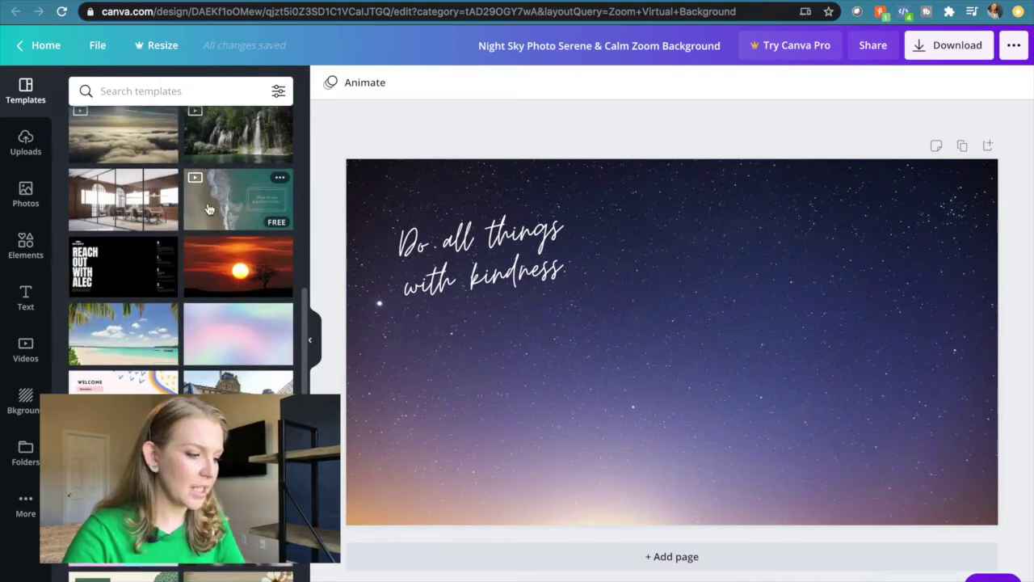
scroll(180, 242, down, 5)
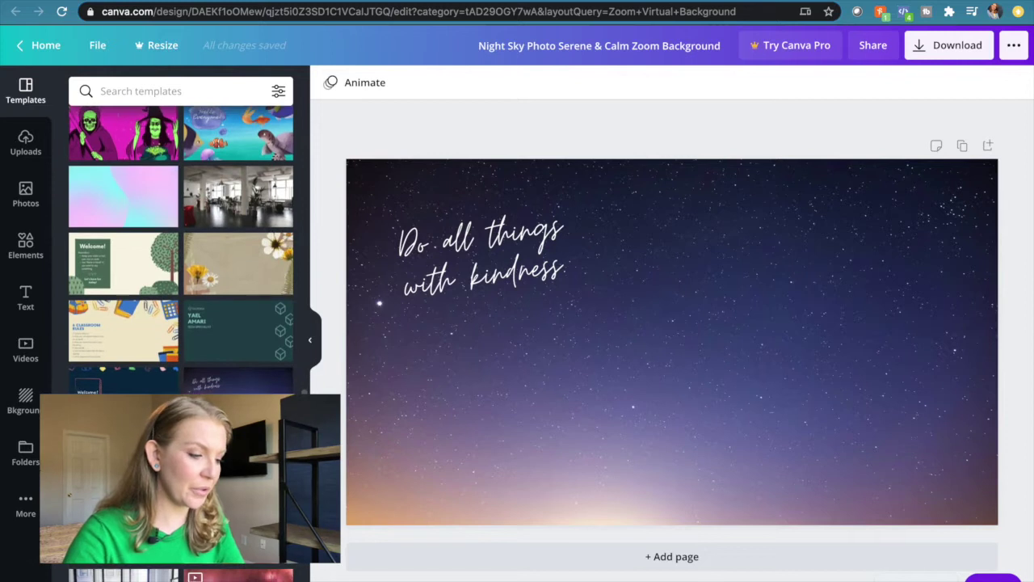
scroll(181, 242, down, 6)
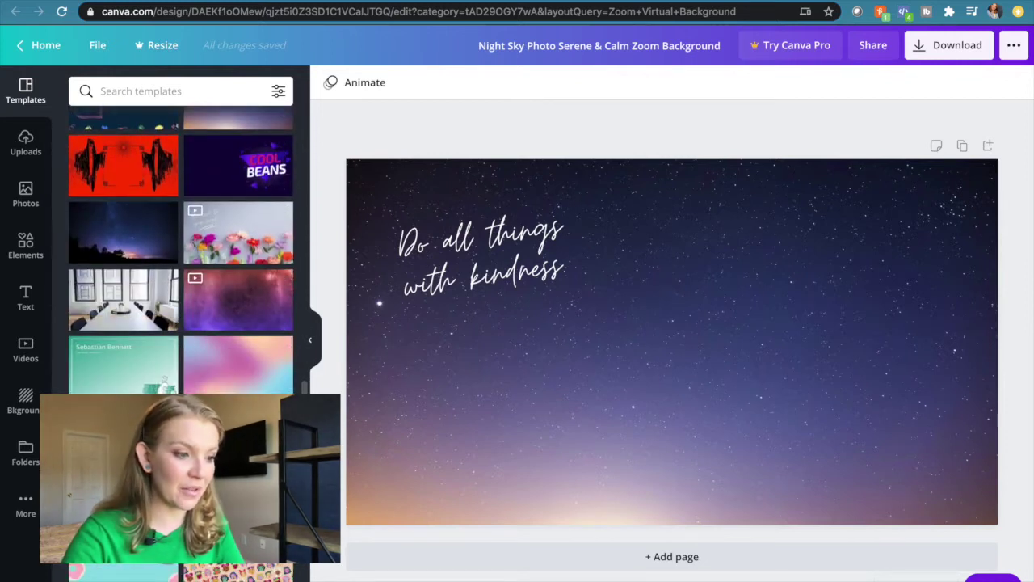
scroll(180, 243, up, 10)
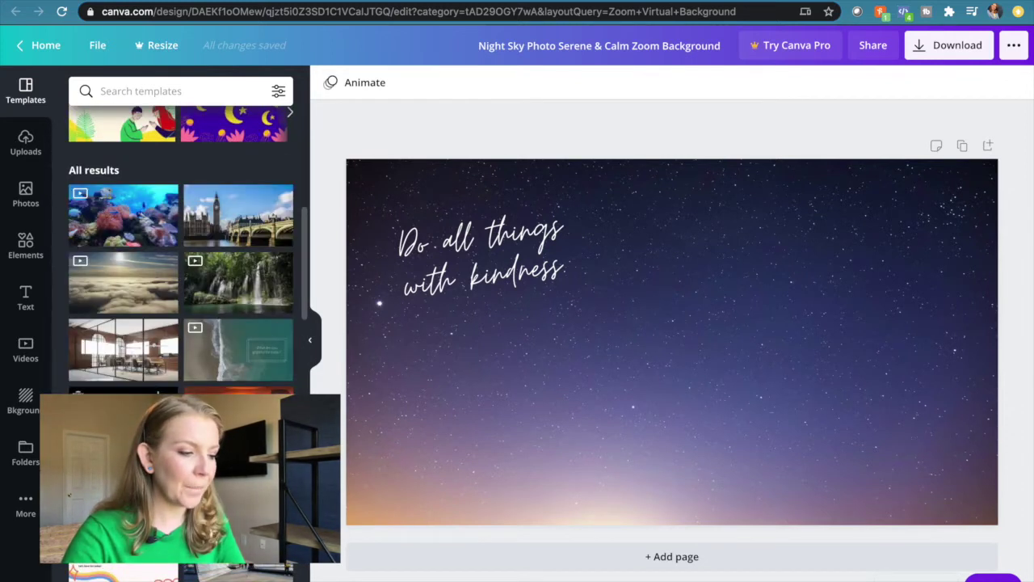
scroll(242, 380, down, 4)
scroll(243, 379, up, 1)
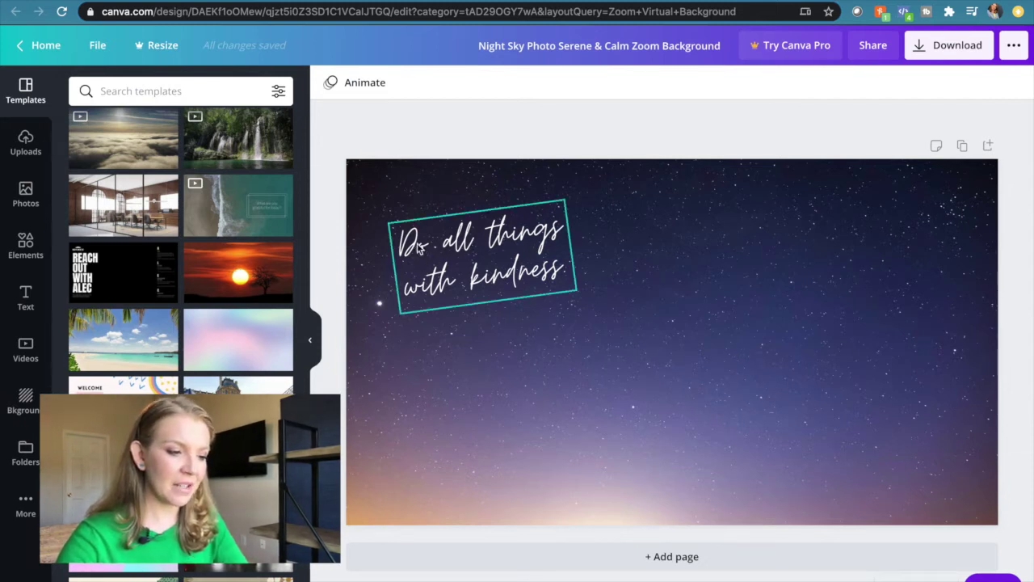
Step: Replace the quote text with the presenter's full name
click(446, 288)
double_click(445, 286)
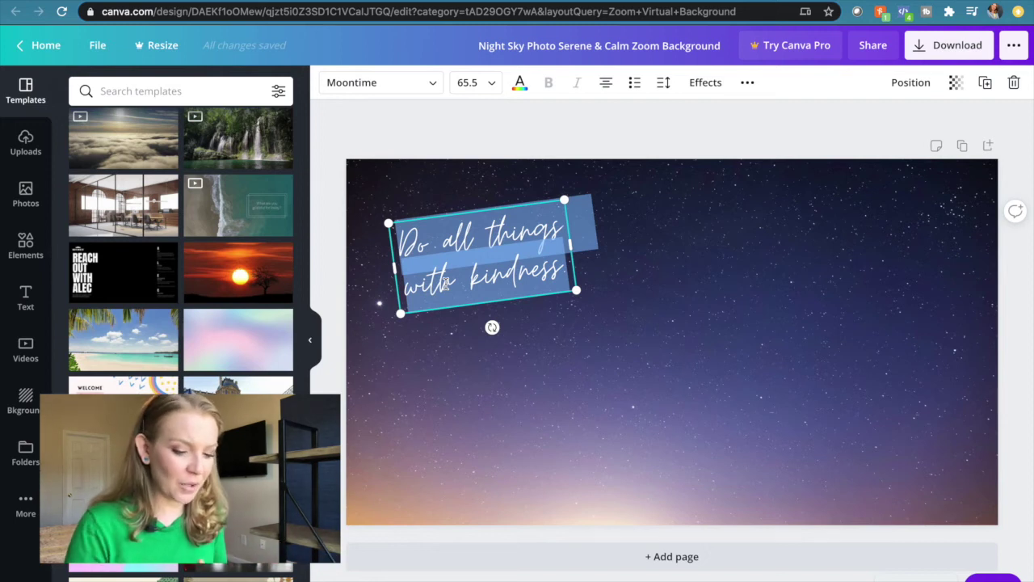
text(Amand)
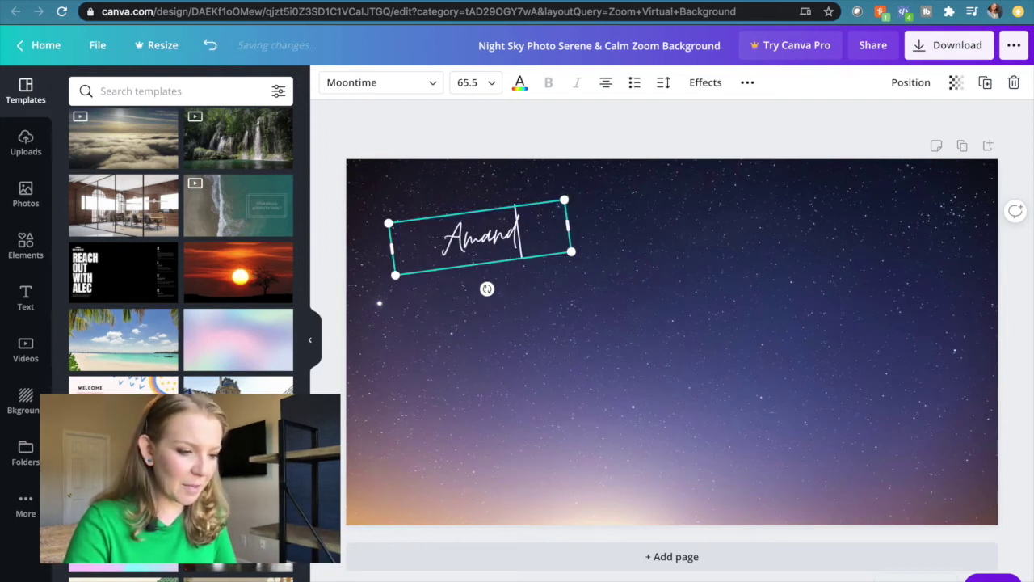
text(a Mae Gray)
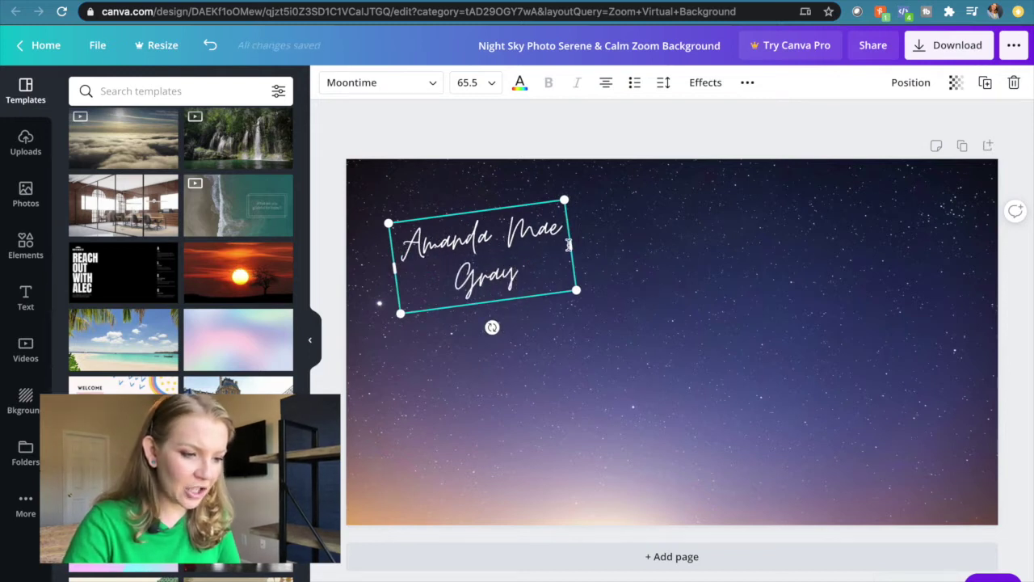
Step: Resize the name text box, enlarging the name to size 80.1
mouse_move(572, 245)
mouse_down()
mouse_move(612, 236)
mouse_move(562, 241)
mouse_up()
drag(401, 314, 379, 329)
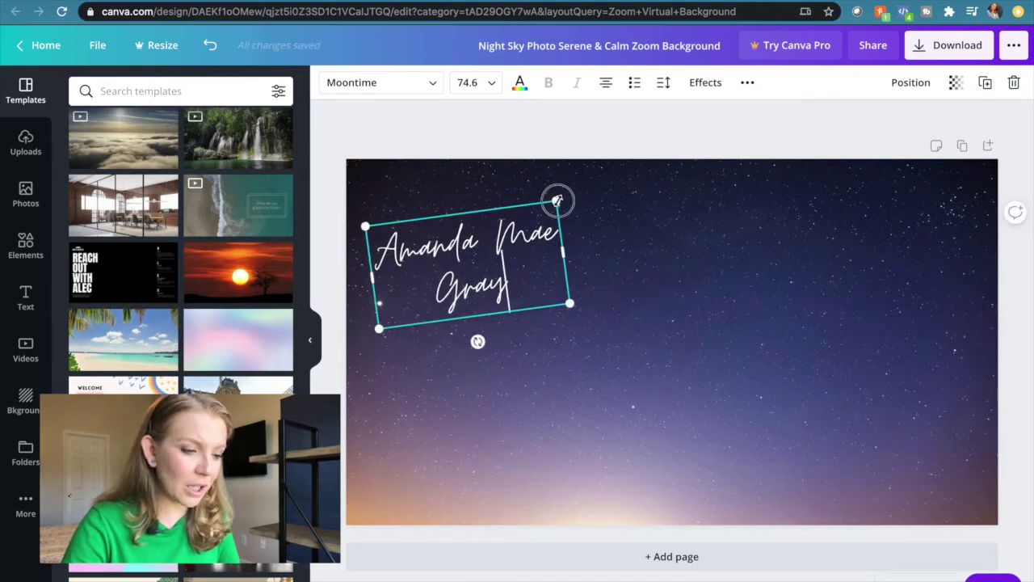
drag(558, 199, 568, 184)
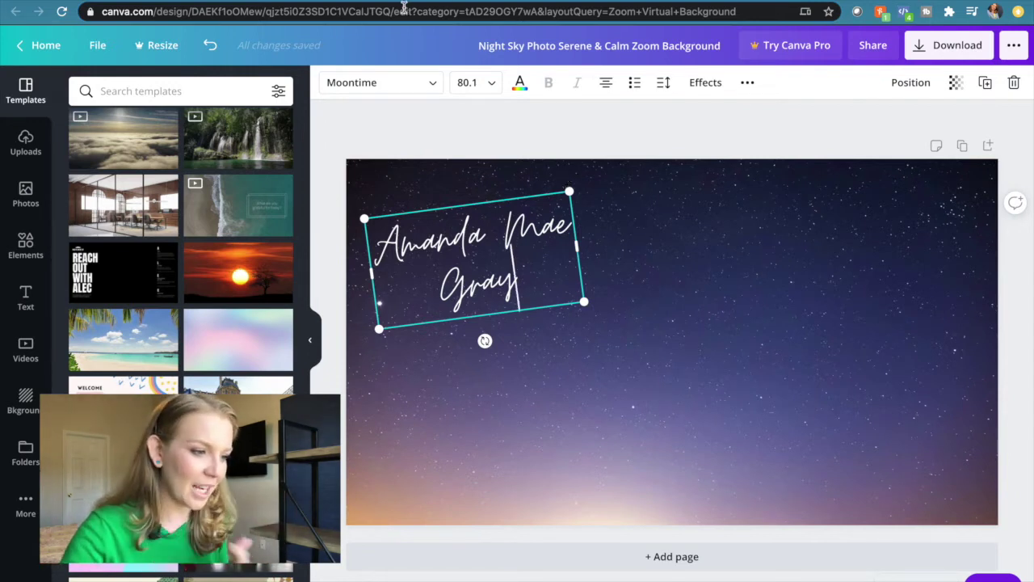
Step: Try Playlist Script and Alegreya fonts, then set the name in Trocchi
click(405, 94)
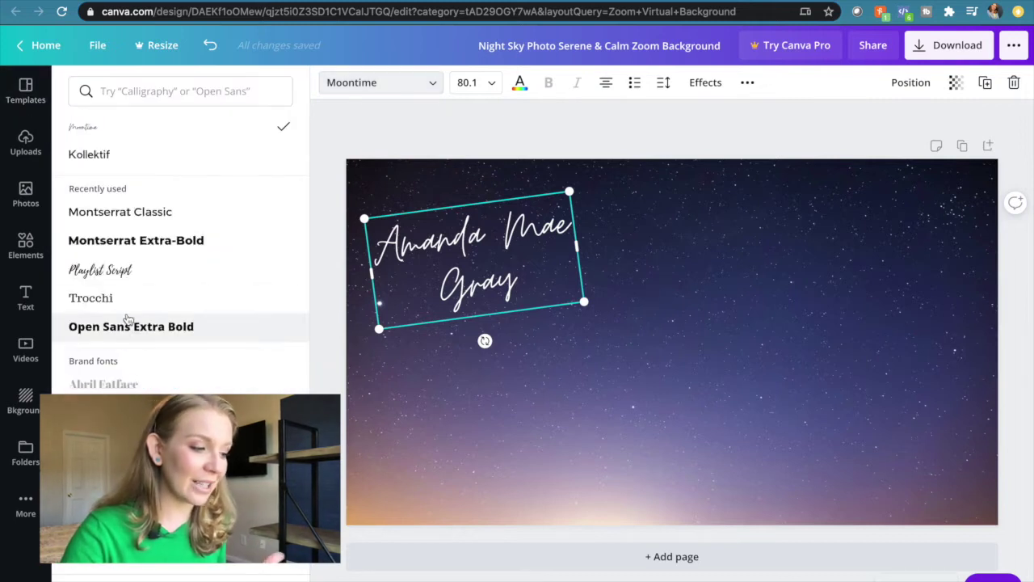
click(130, 279)
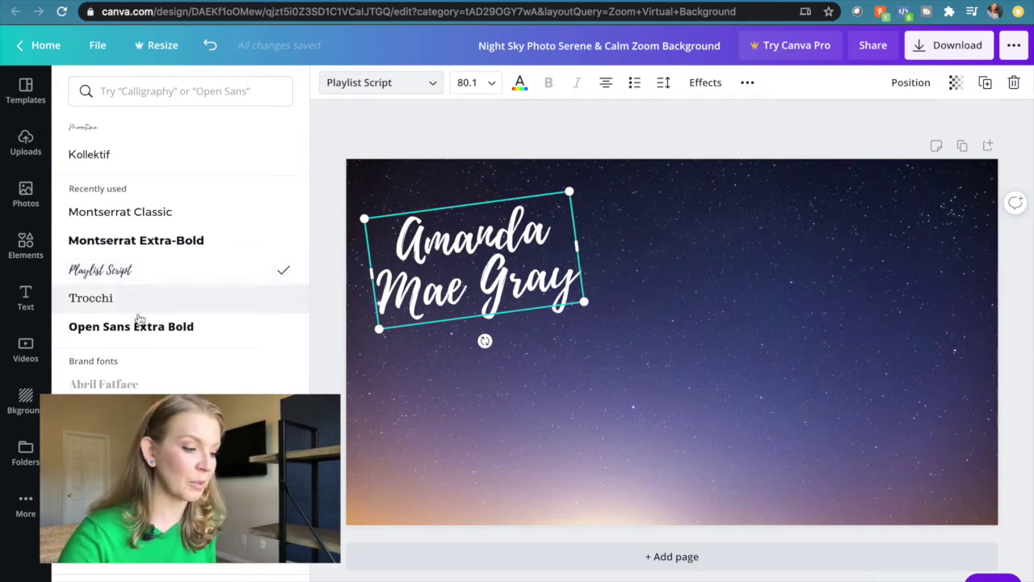
scroll(141, 345, down, 5)
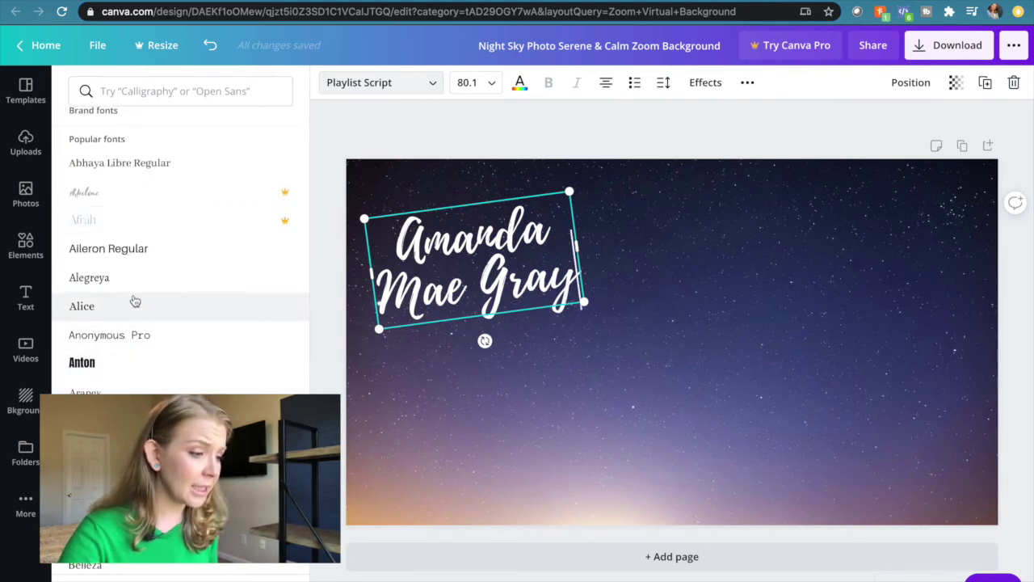
click(137, 289)
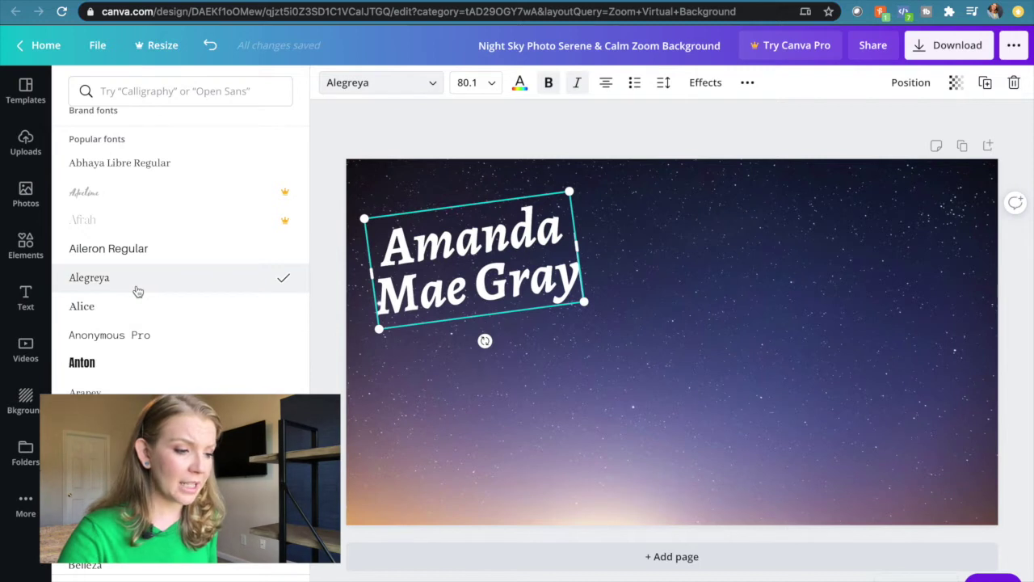
scroll(137, 289, up, 5)
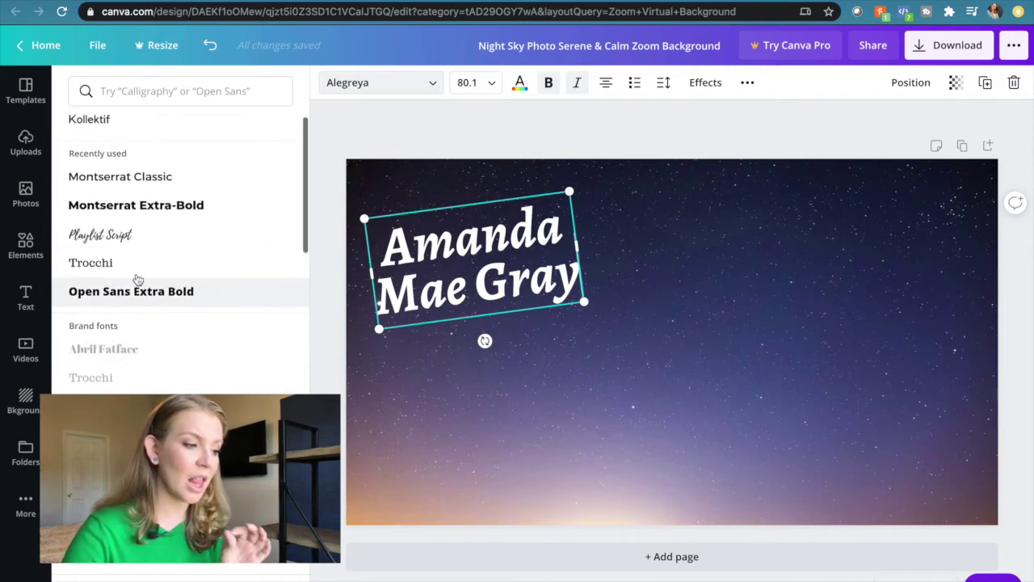
click(128, 267)
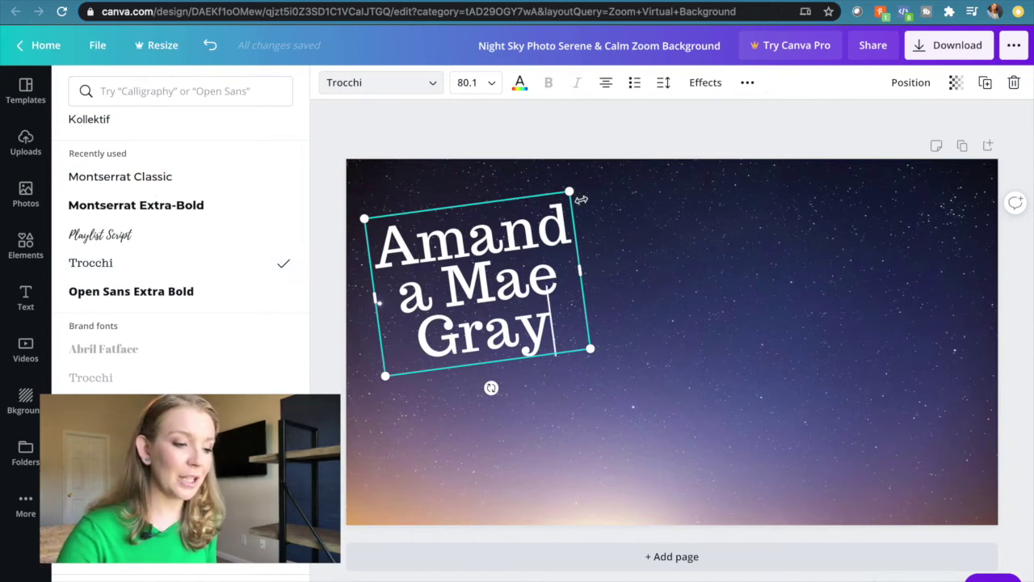
Step: Wrap the name onto three lines, shrink it to size 64.1, and shift it left
drag(579, 270, 609, 265)
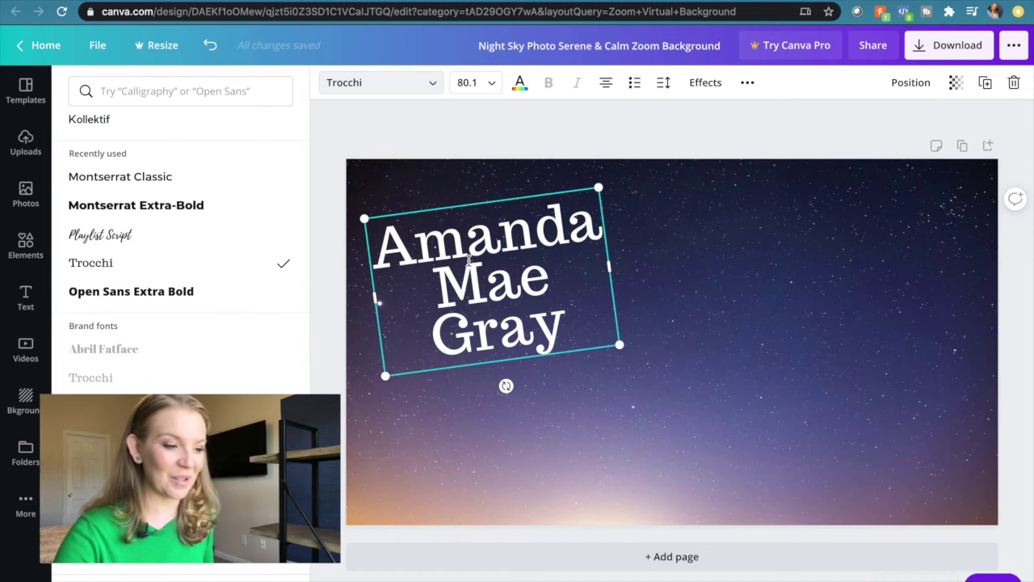
drag(386, 376, 412, 342)
drag(534, 262, 505, 263)
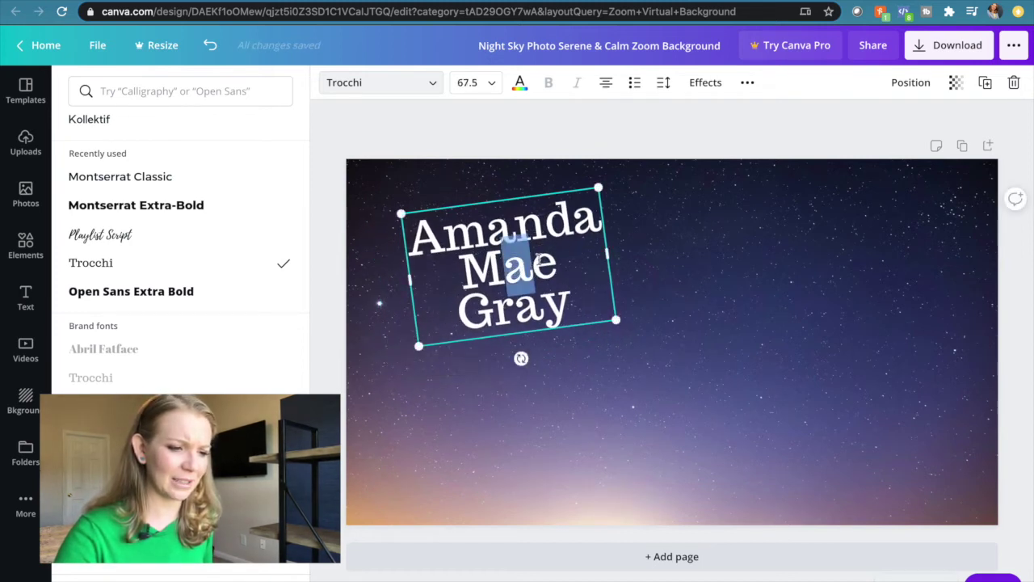
drag(599, 186, 590, 196)
drag(524, 204, 503, 203)
Step: Rotate the three-line name text back to 0° so it sits level
click(569, 429)
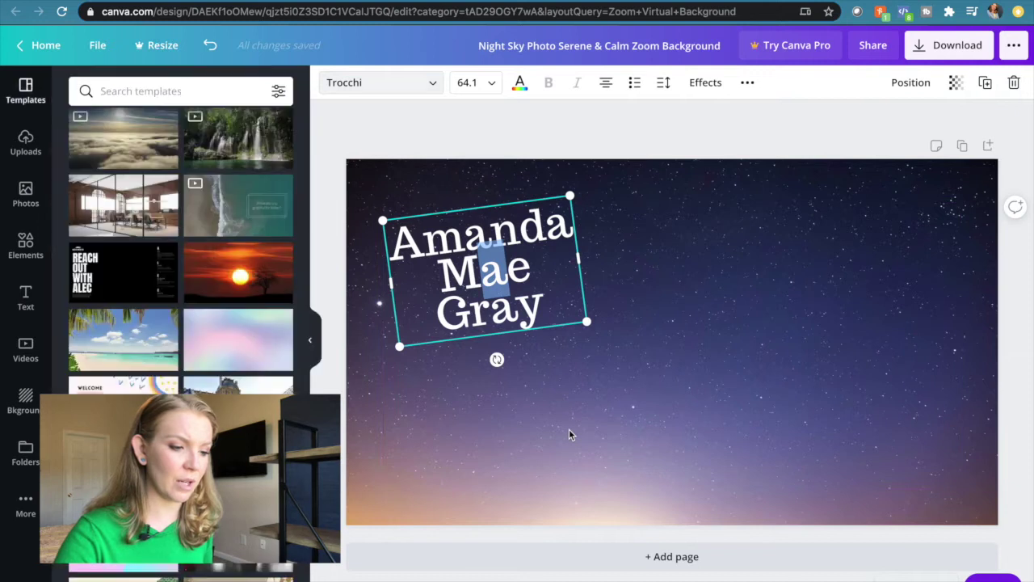
click(569, 424)
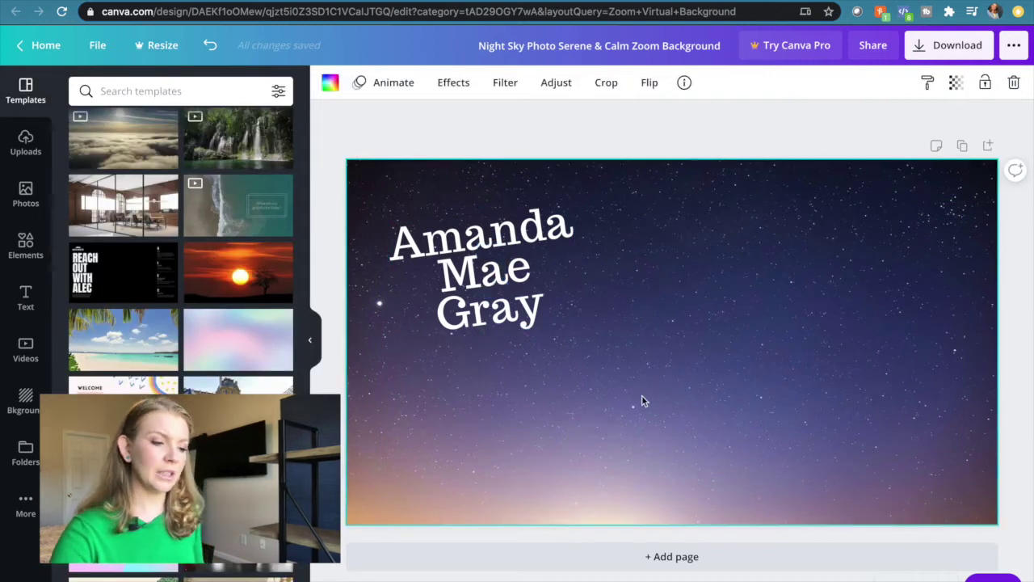
click(501, 283)
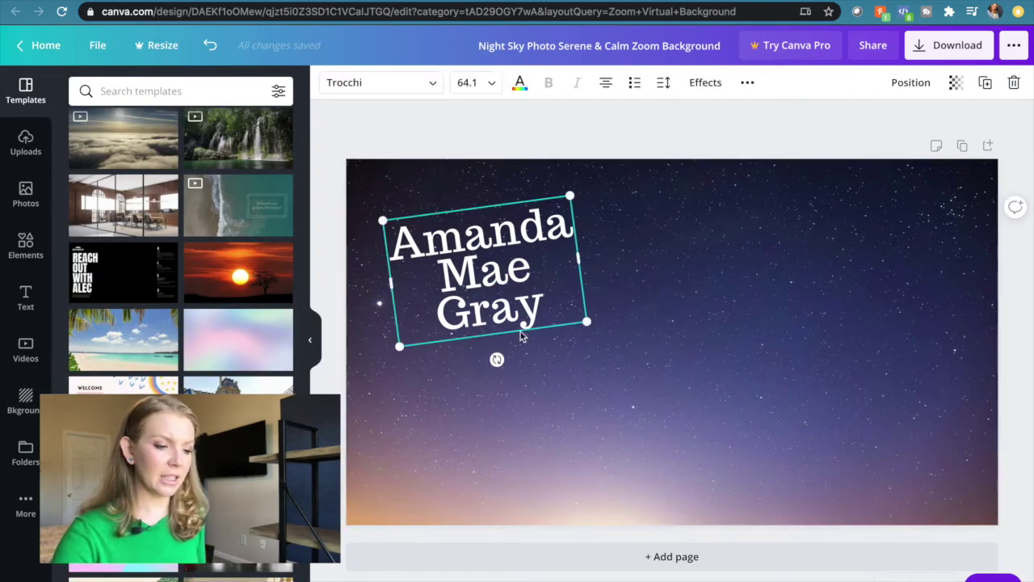
click(486, 367)
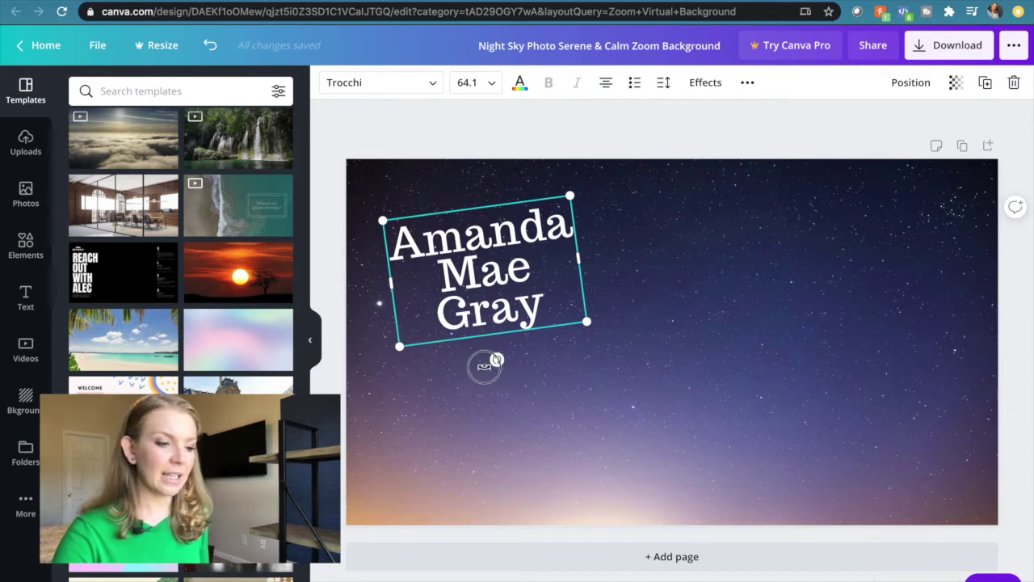
mouse_move(486, 366)
mouse_down()
mouse_move(425, 341)
mouse_move(524, 356)
mouse_move(542, 342)
mouse_move(490, 360)
mouse_move(456, 351)
mouse_move(483, 353)
mouse_up()
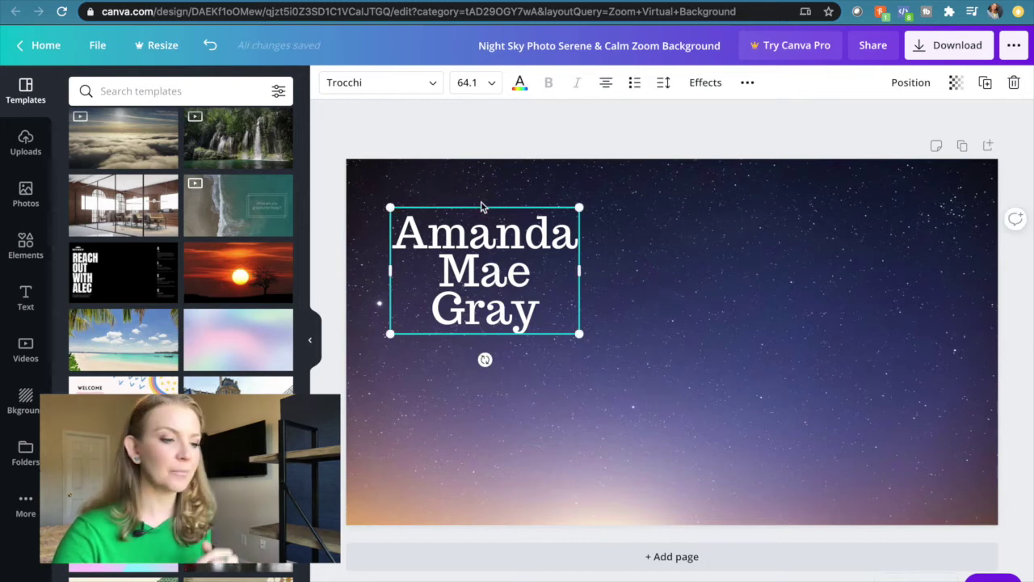
Step: Nudge the name text slightly up and left into the upper-left corner
click(528, 432)
click(486, 332)
drag(486, 331, 480, 322)
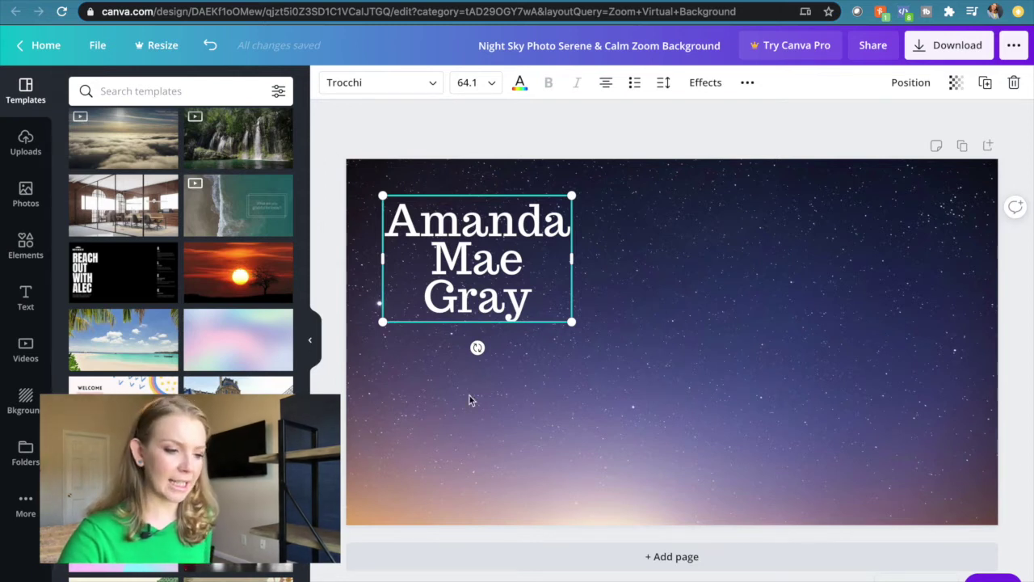
click(670, 353)
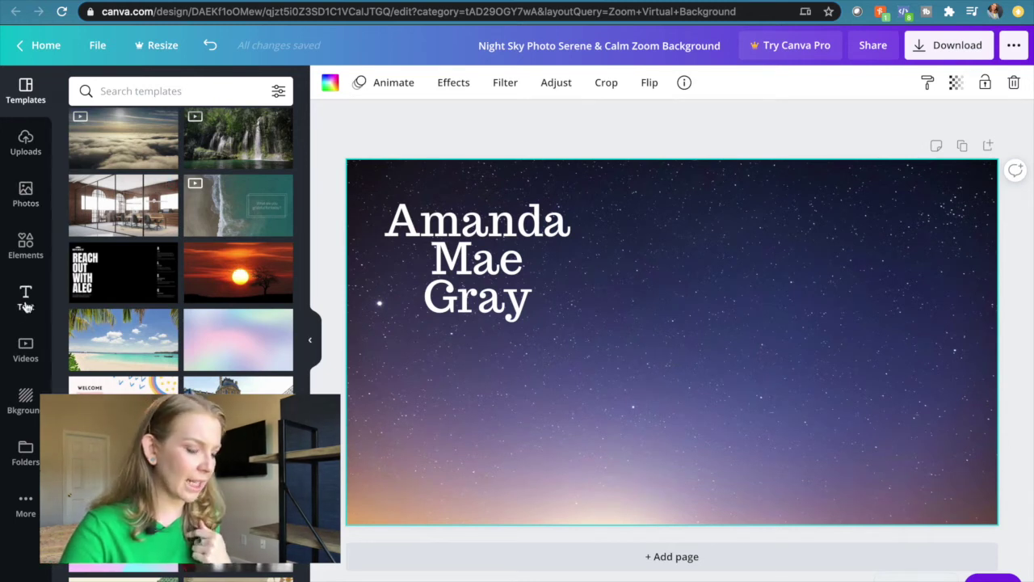
Step: Add a yellow square from Elements and enlarge it across the centre-right of the page
click(26, 247)
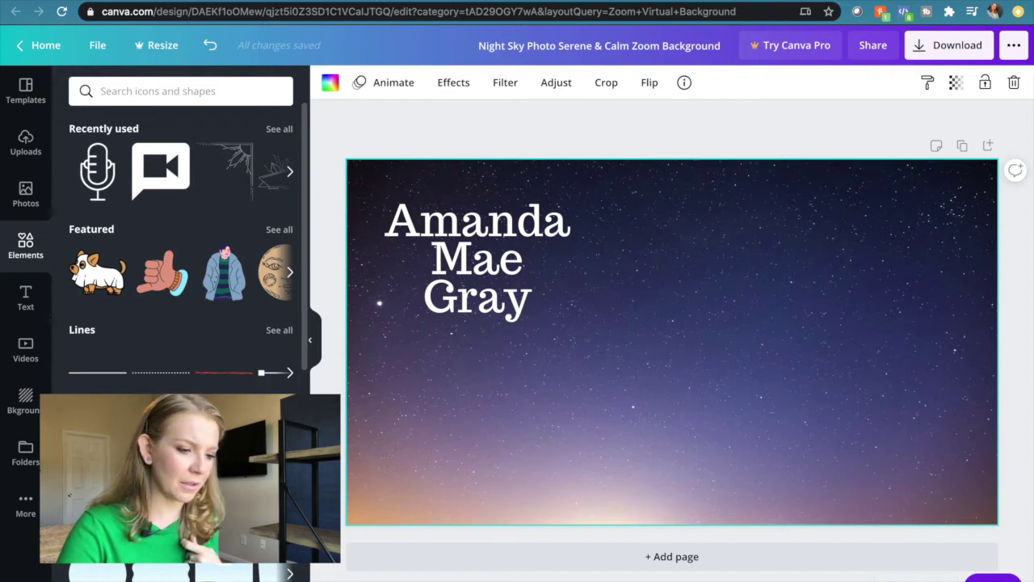
click(97, 457)
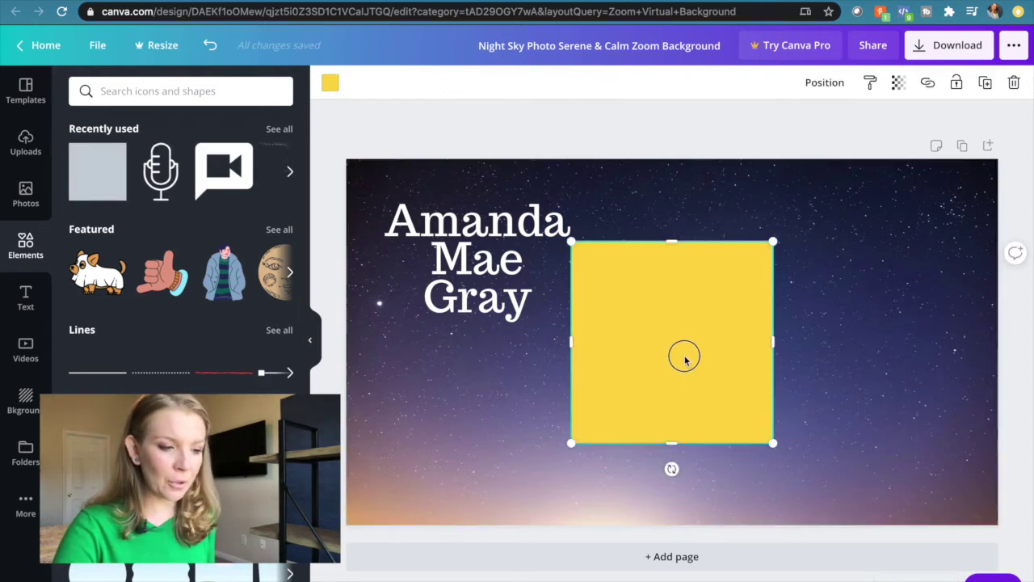
drag(684, 353, 683, 405)
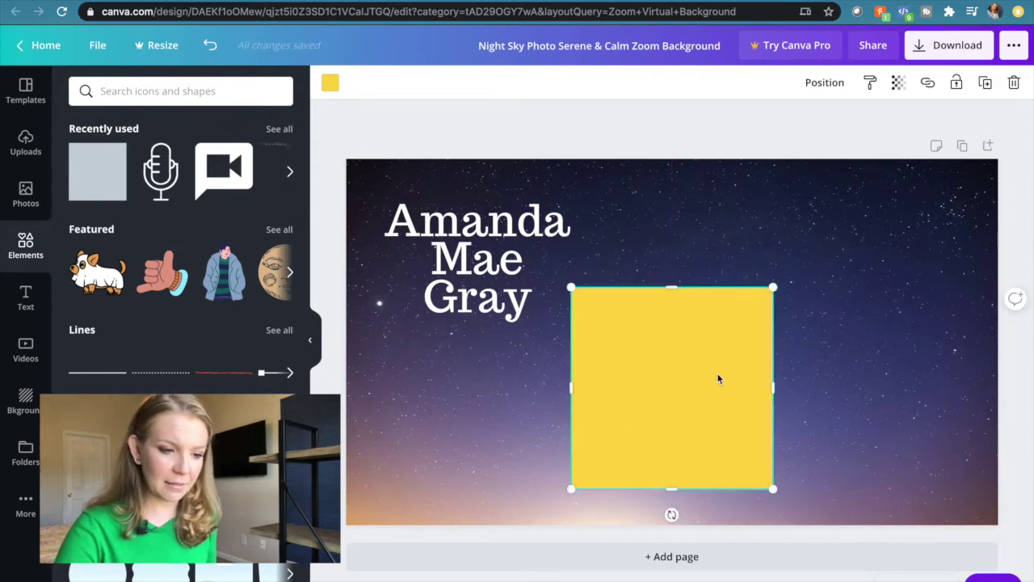
drag(775, 289, 813, 247)
drag(571, 483, 537, 521)
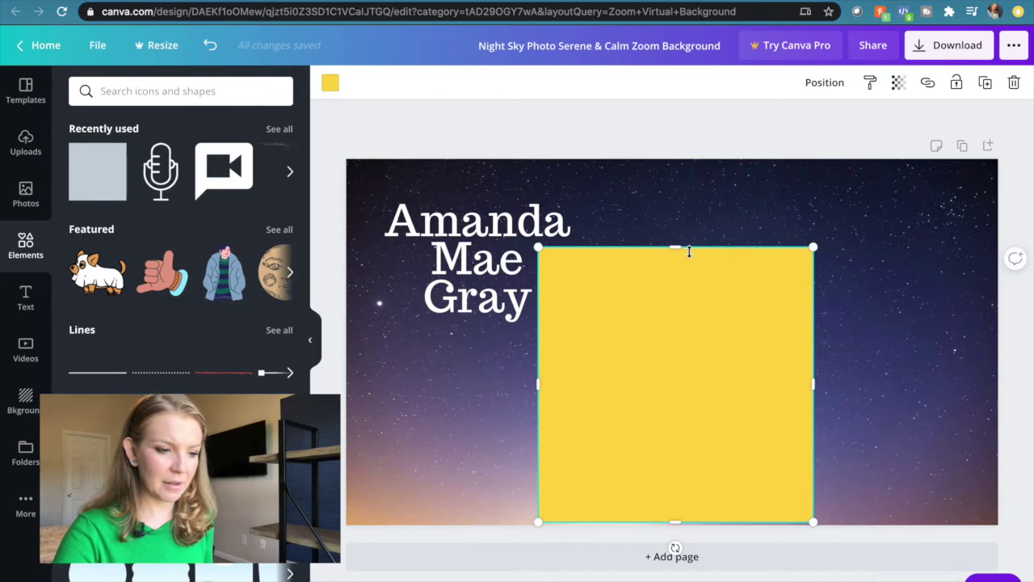
drag(677, 248, 691, 230)
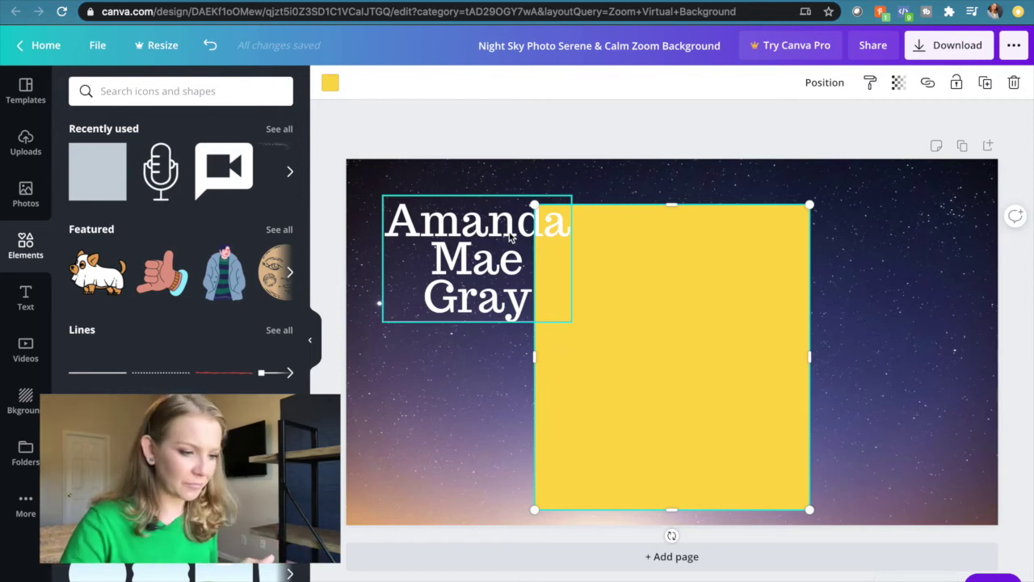
Step: Shrink the name text to size 49.3 beside the yellow square
click(511, 236)
drag(571, 320, 528, 293)
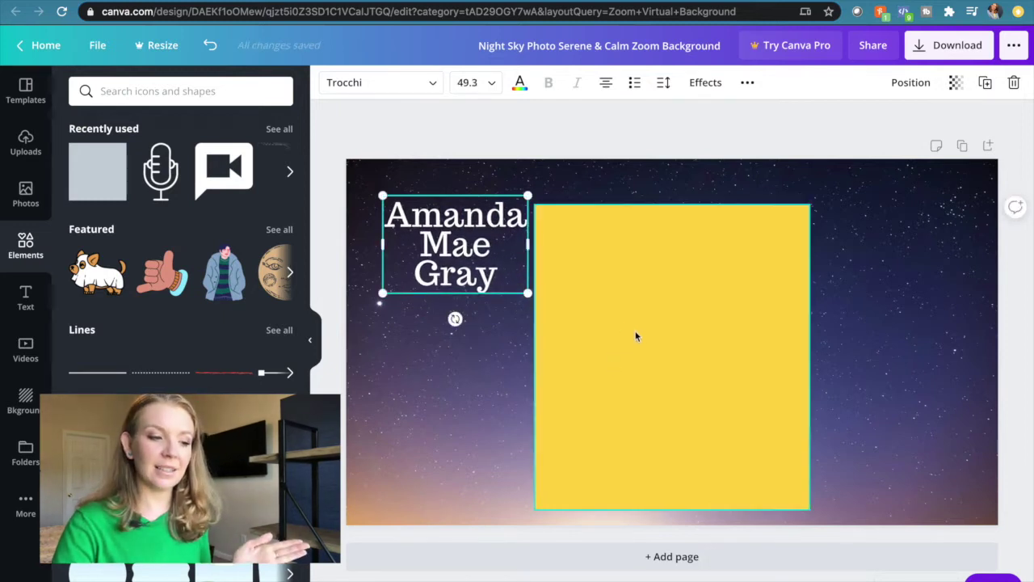
click(865, 280)
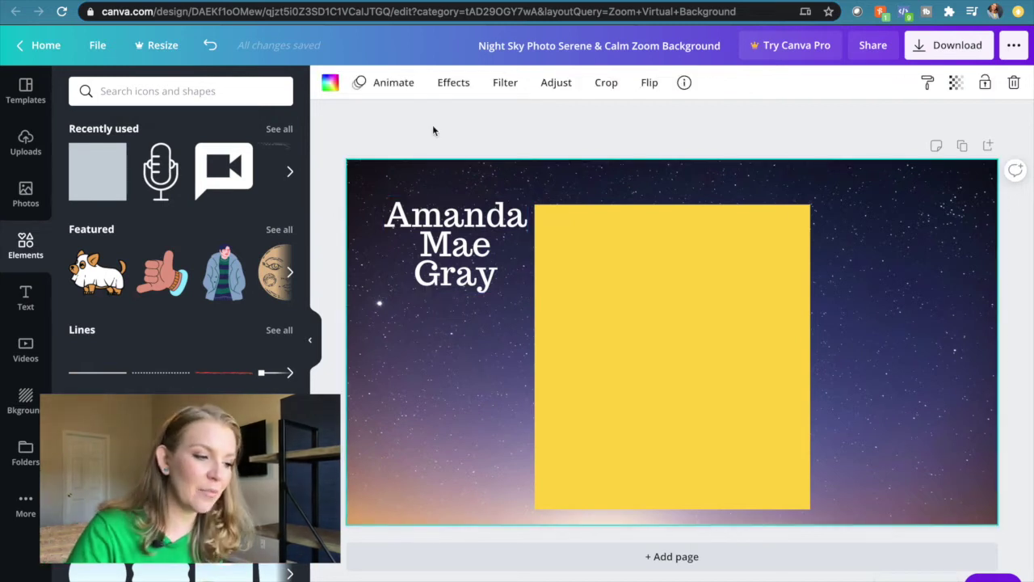
Step: Try mint green and blue as the background colour
click(331, 84)
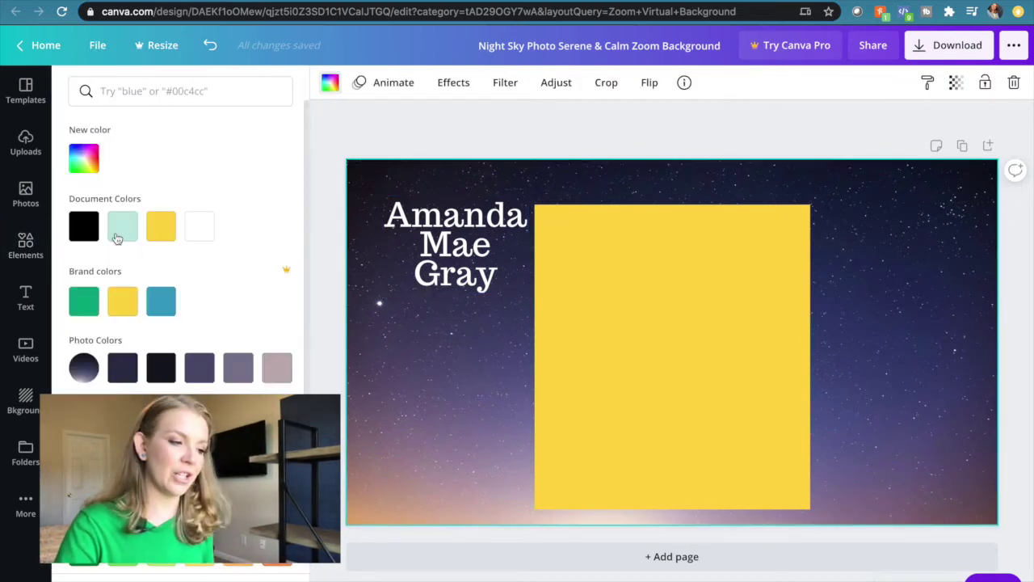
click(117, 233)
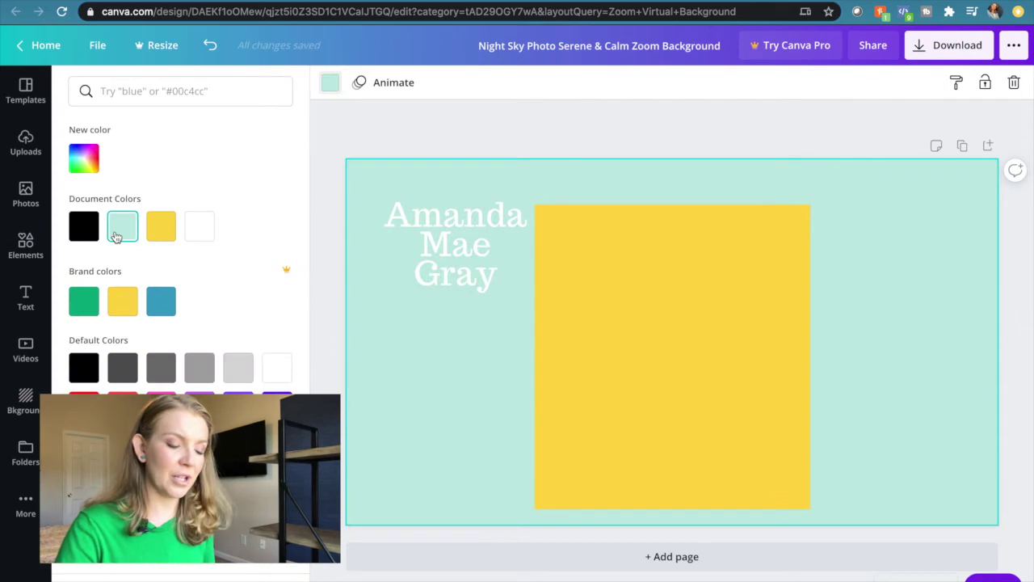
click(161, 305)
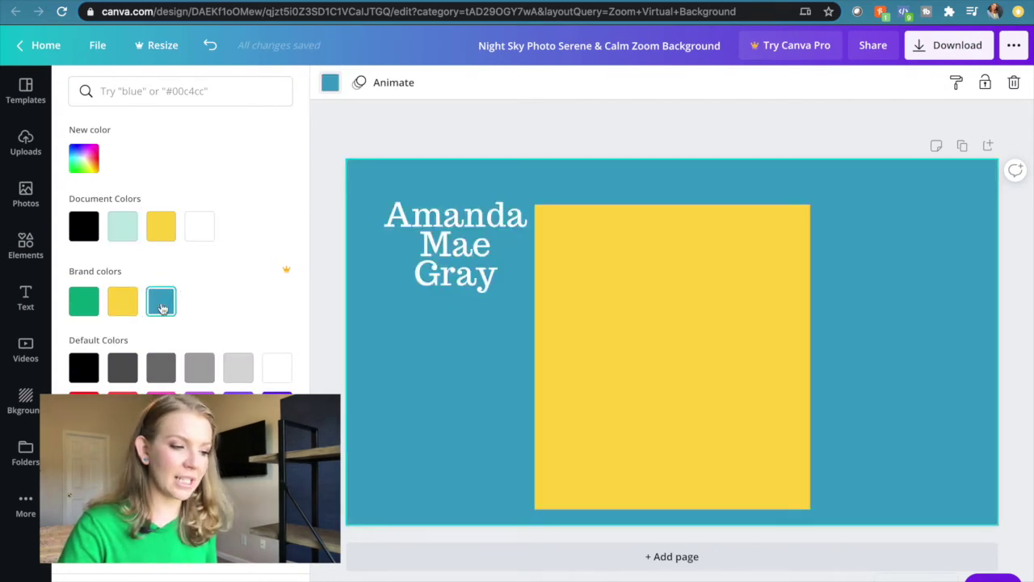
Step: Try several background images, then settle on the crumpled white paper texture
click(29, 411)
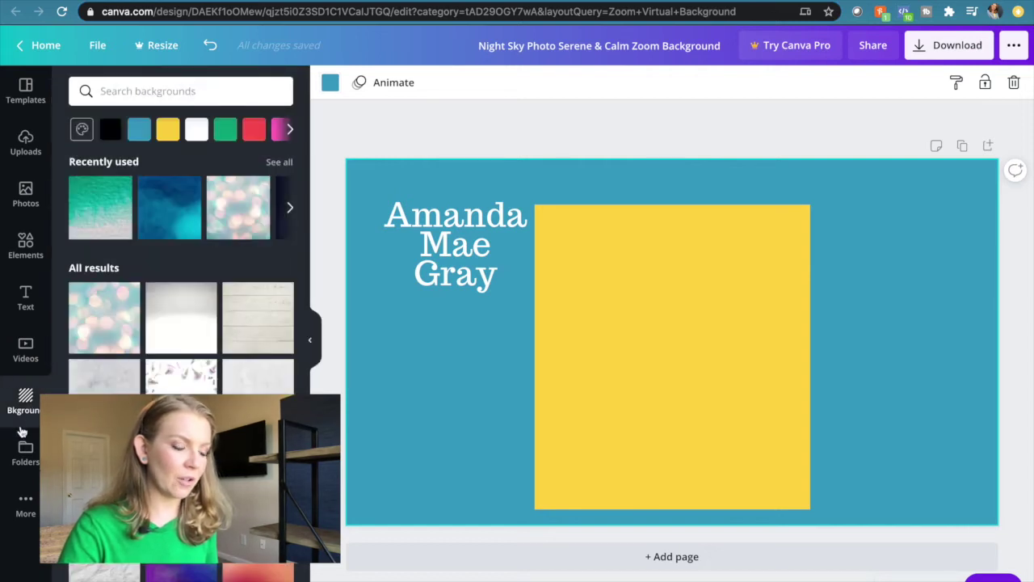
click(122, 289)
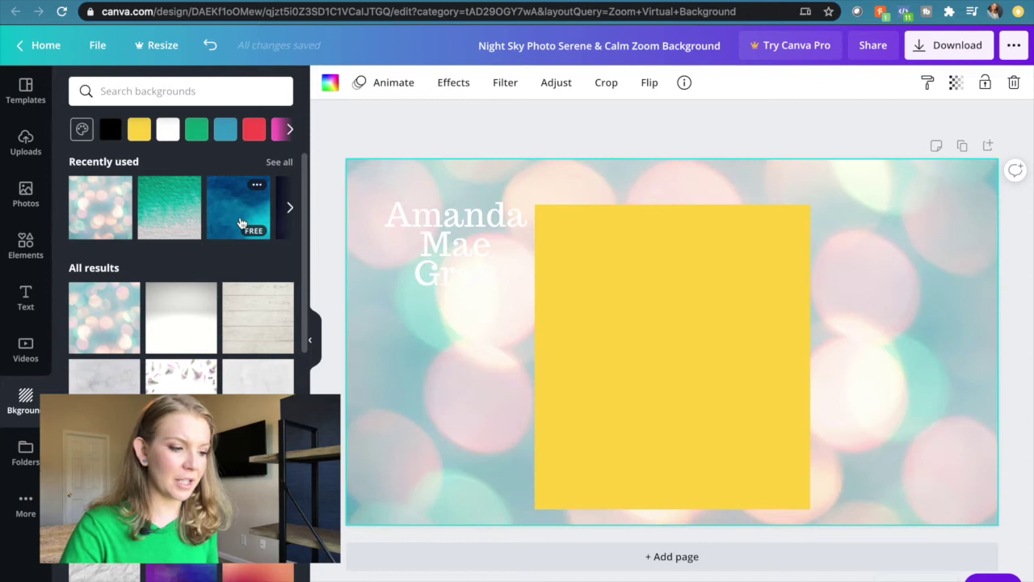
click(259, 334)
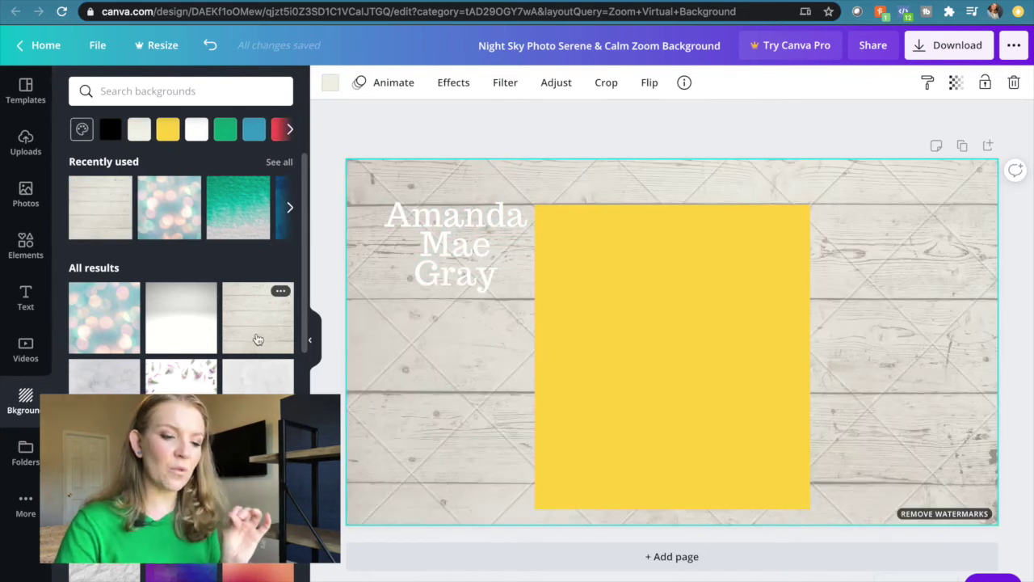
click(181, 376)
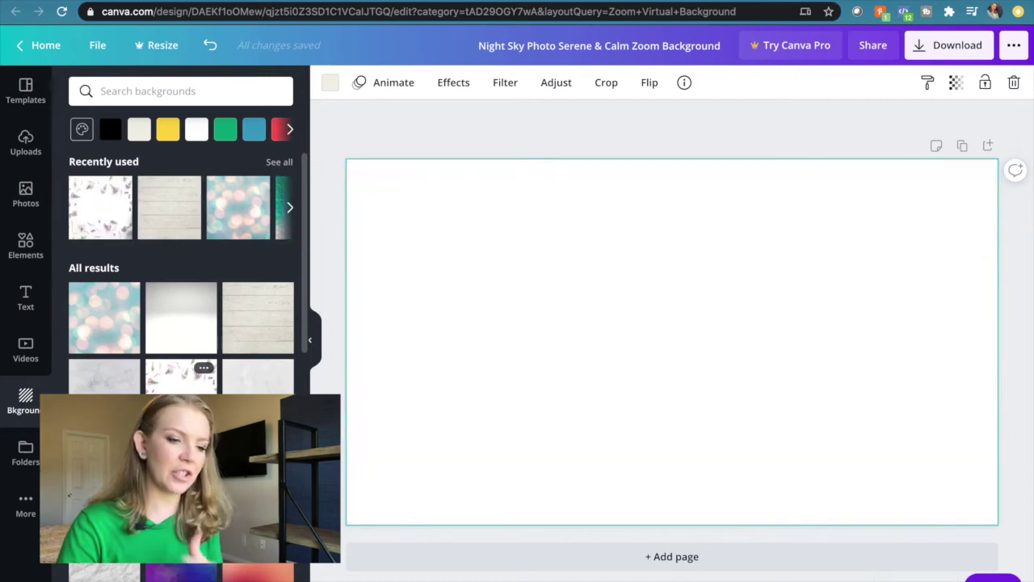
click(181, 571)
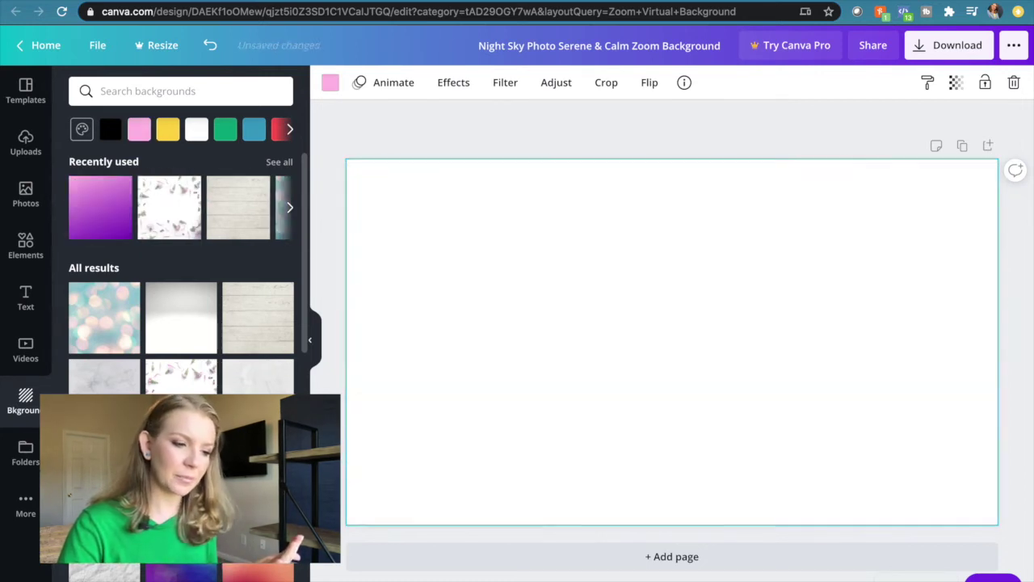
click(181, 570)
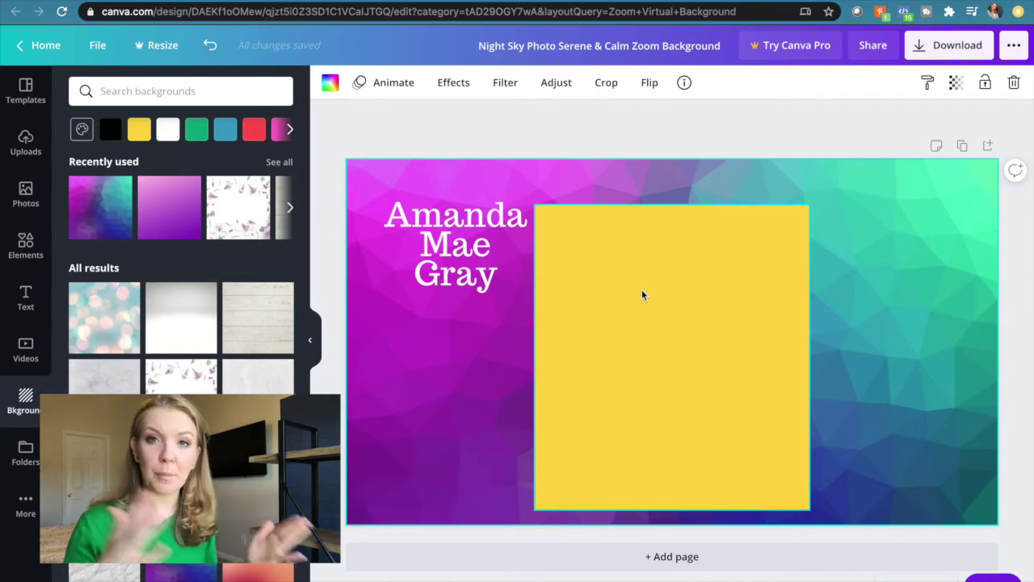
click(329, 82)
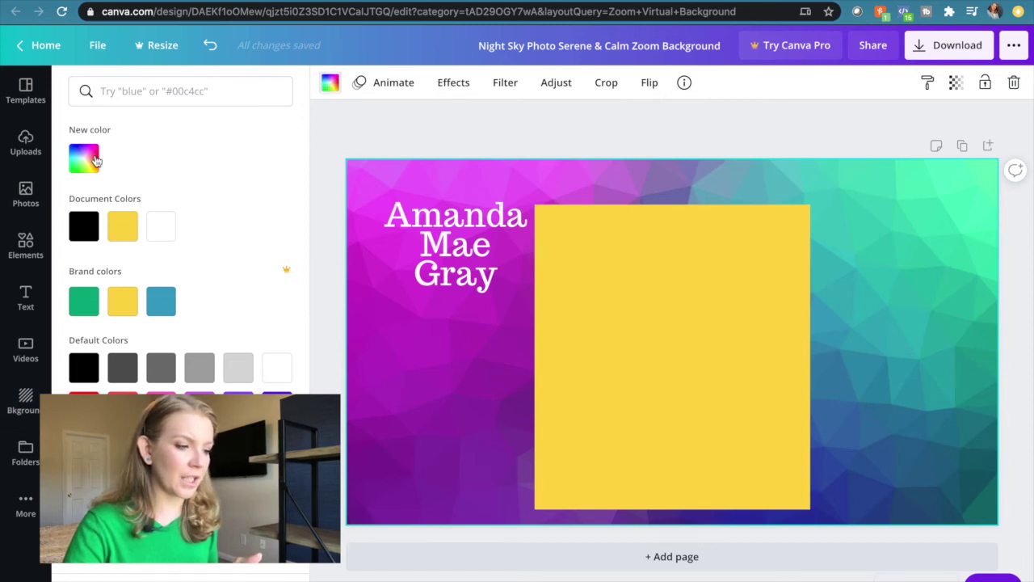
click(26, 402)
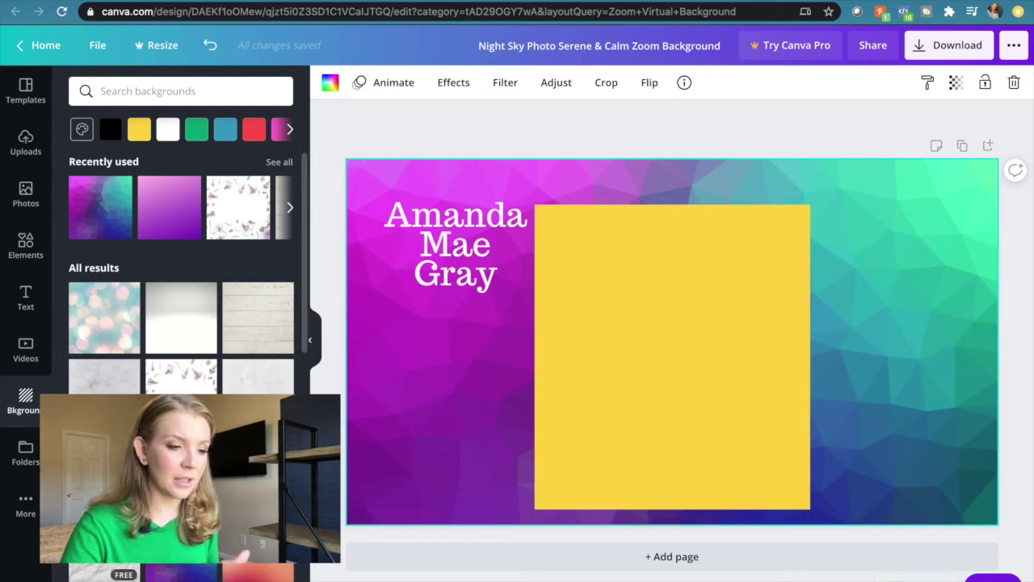
click(181, 453)
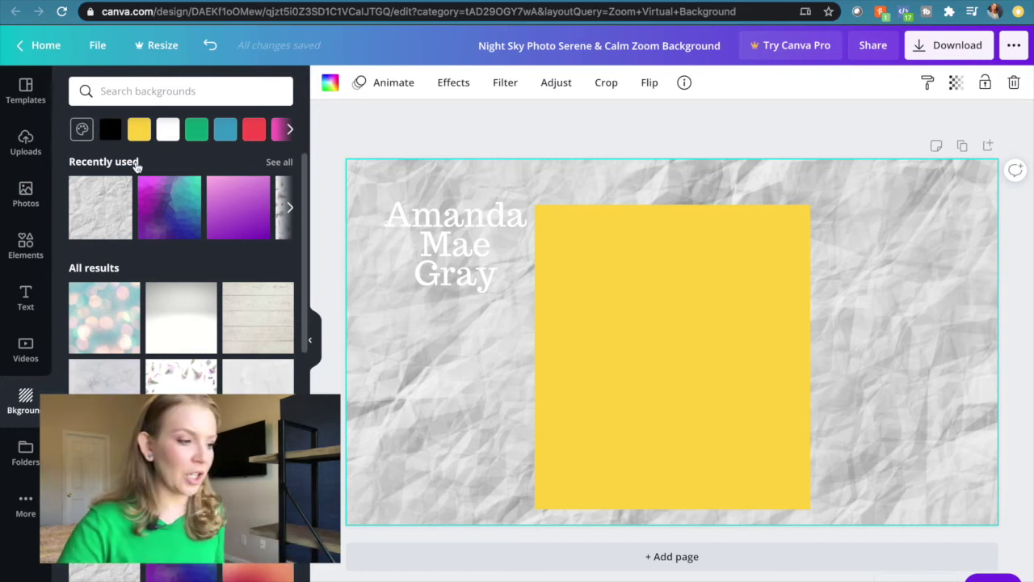
Step: Add the uploaded Toastmasters logo, shrink it, and place it in the top-right corner
click(32, 161)
scroll(201, 335, down, 10)
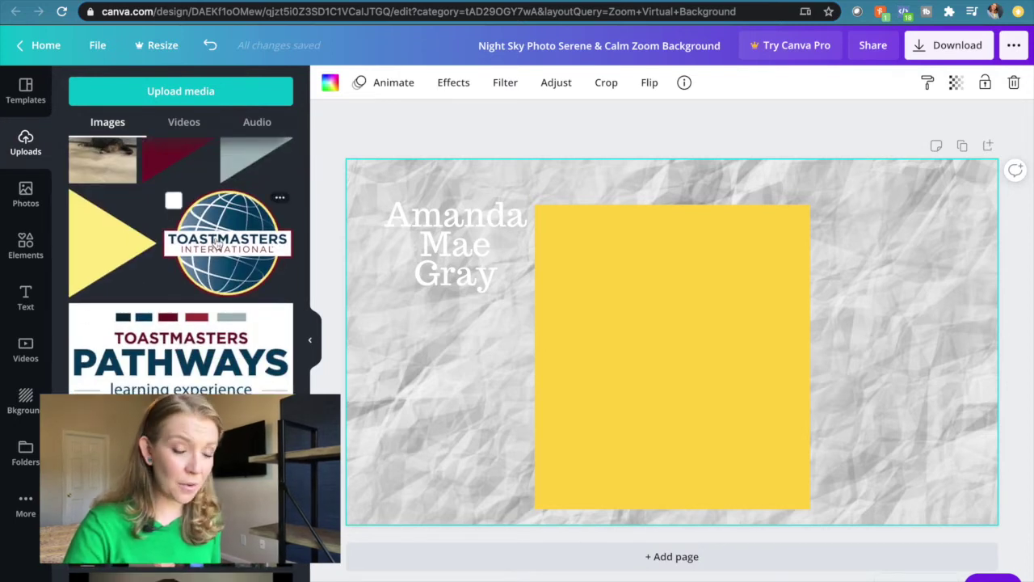
click(216, 244)
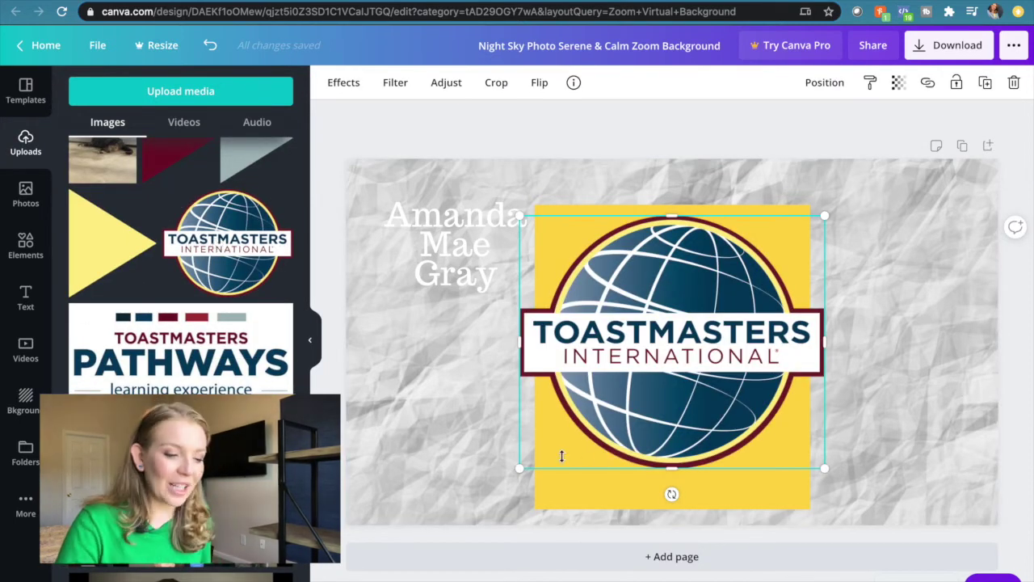
drag(520, 469, 697, 321)
drag(771, 295, 899, 468)
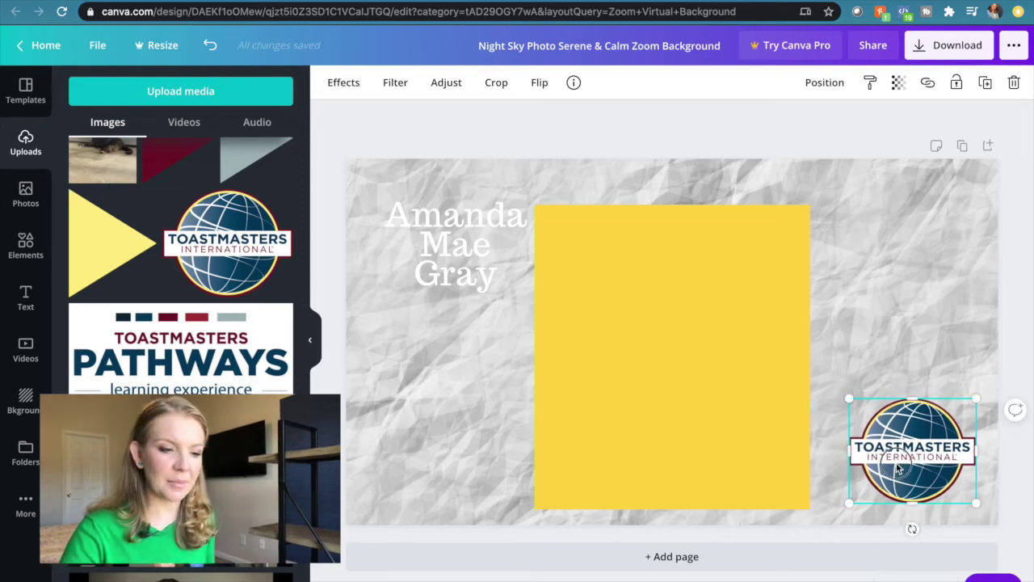
drag(898, 468, 899, 257)
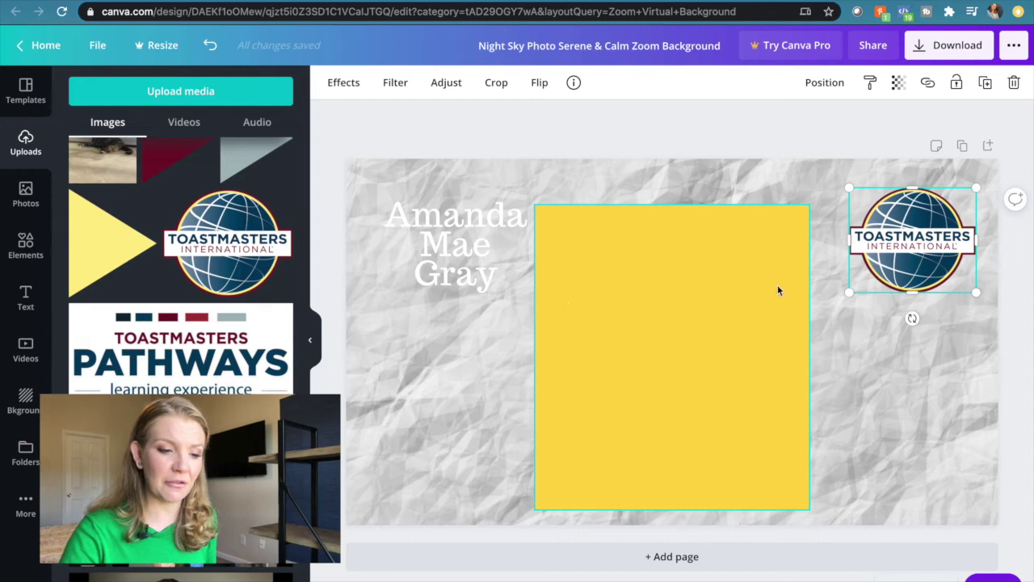
click(859, 366)
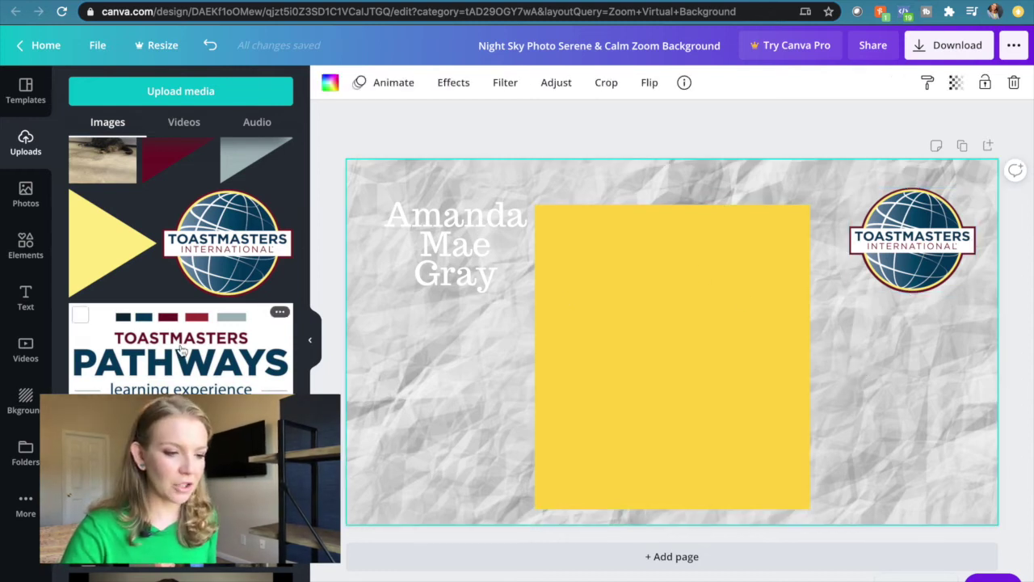
Step: Make the name text black and delete the yellow rectangle
click(455, 253)
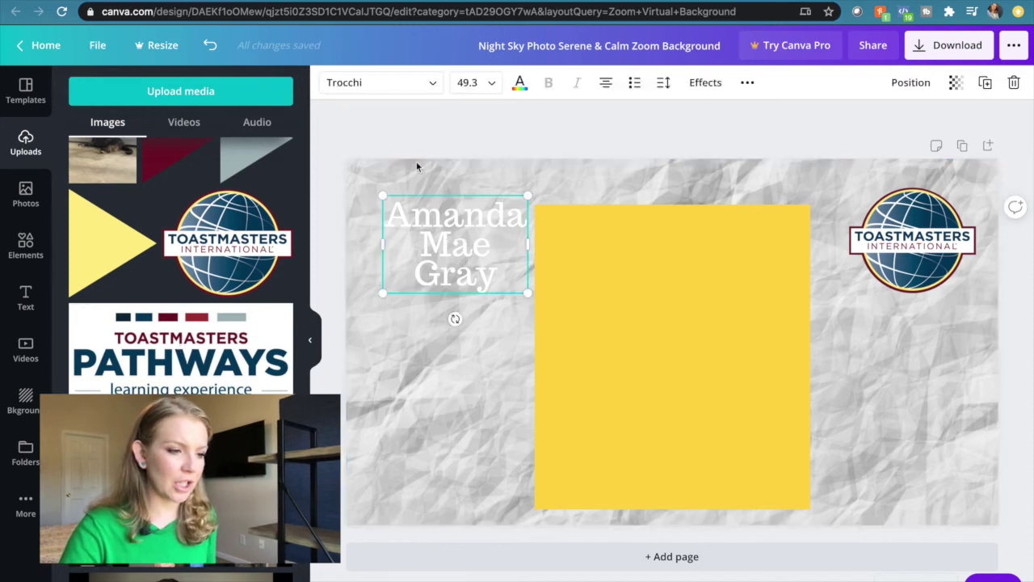
click(521, 84)
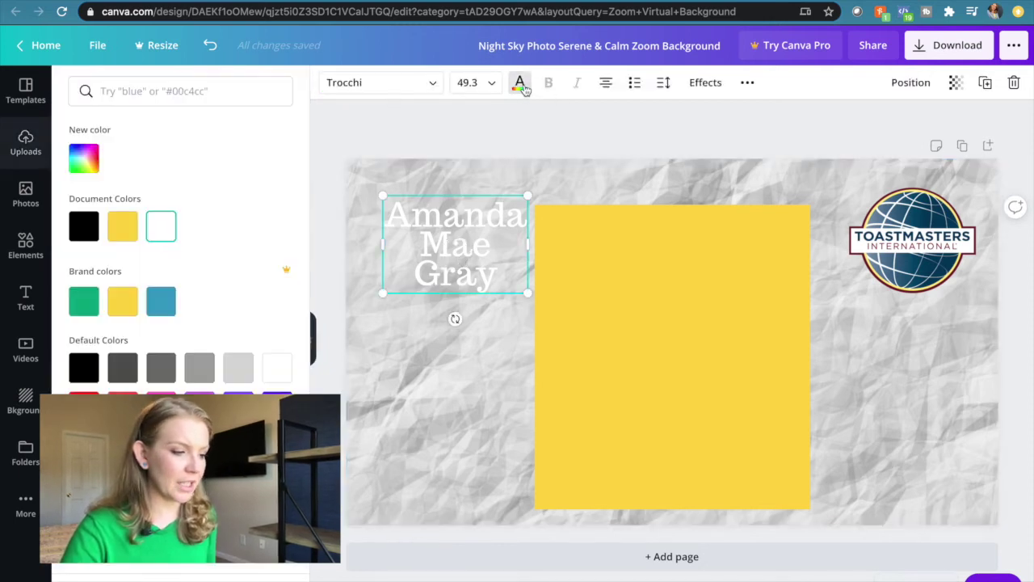
click(84, 235)
click(910, 437)
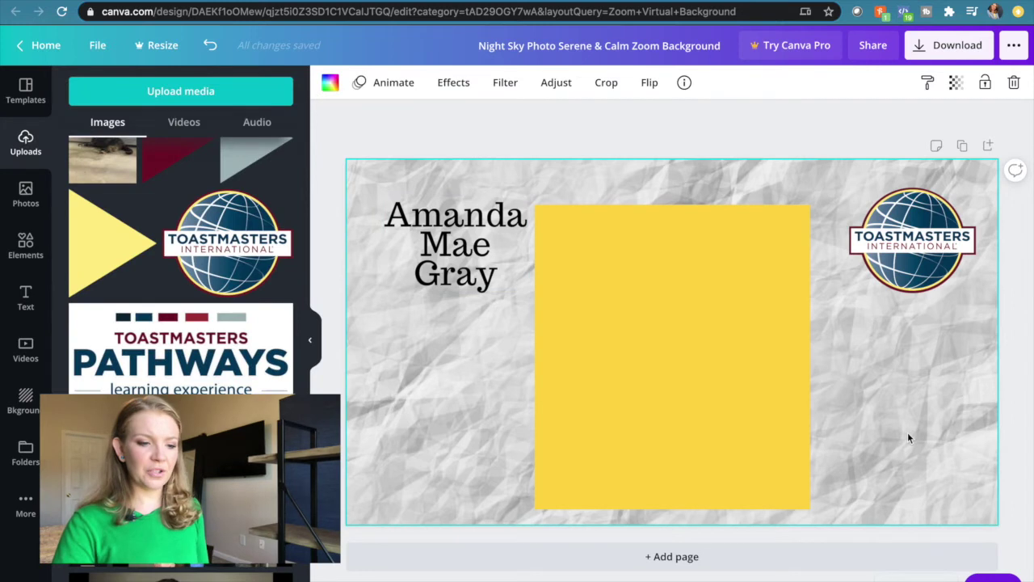
click(783, 394)
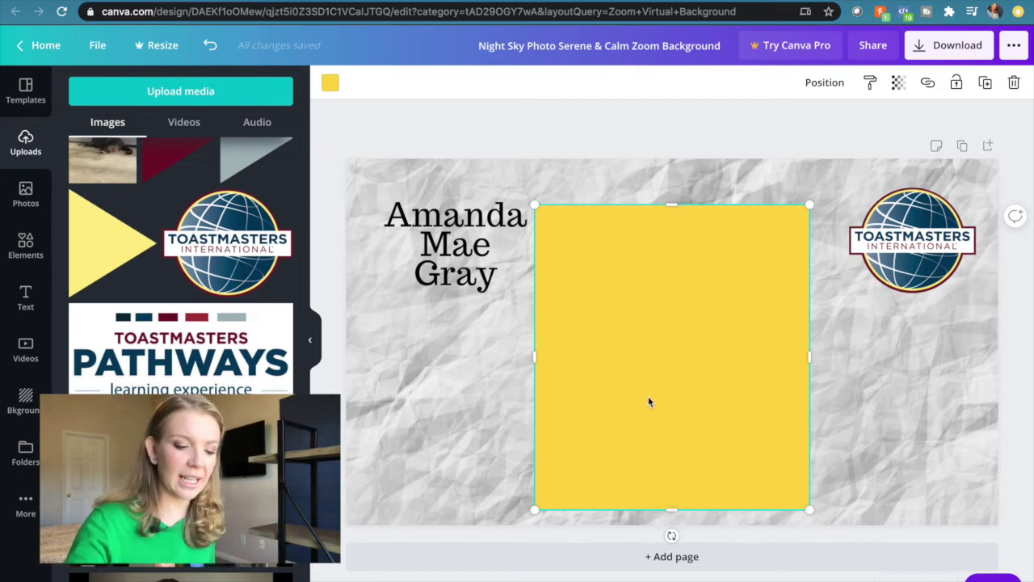
key(Delete)
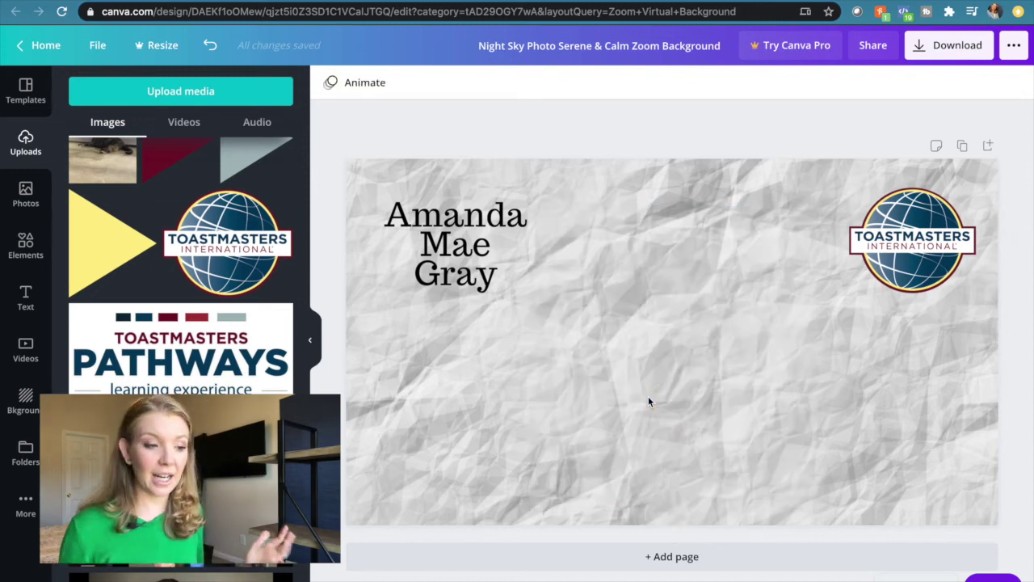
Step: Download the design as a JPG instead of PNG and close the Canva Pro offer
click(989, 47)
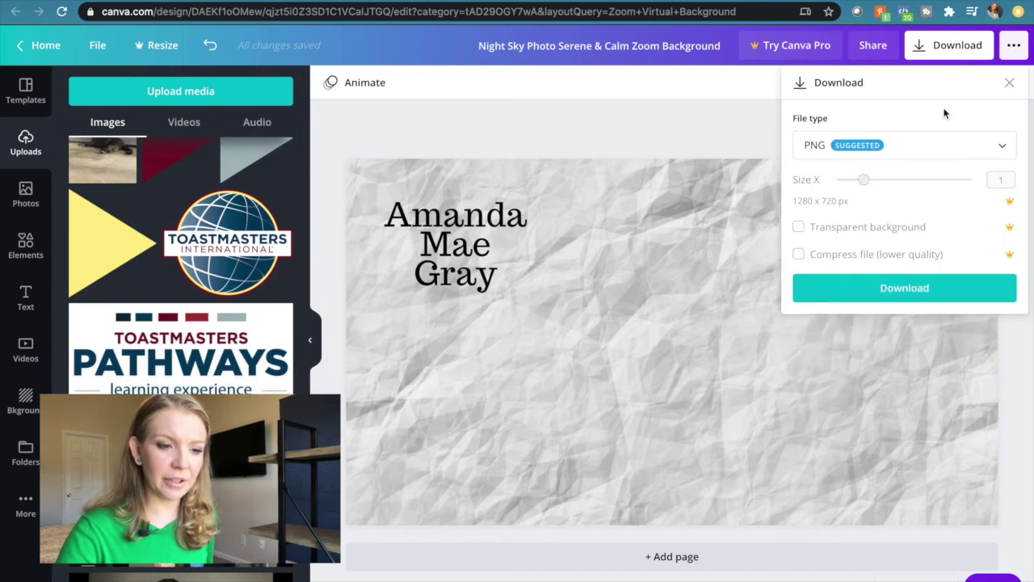
click(985, 153)
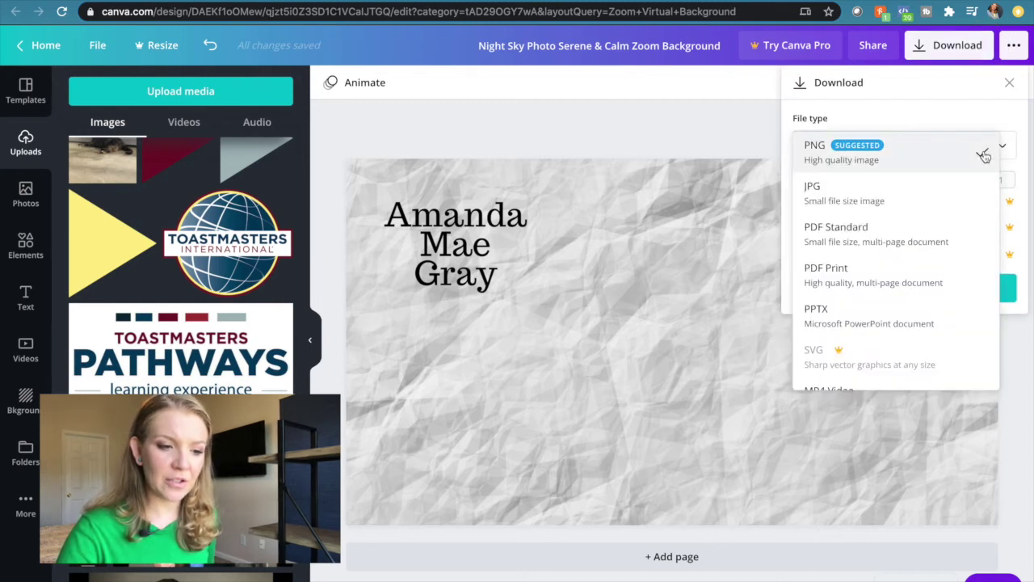
click(941, 118)
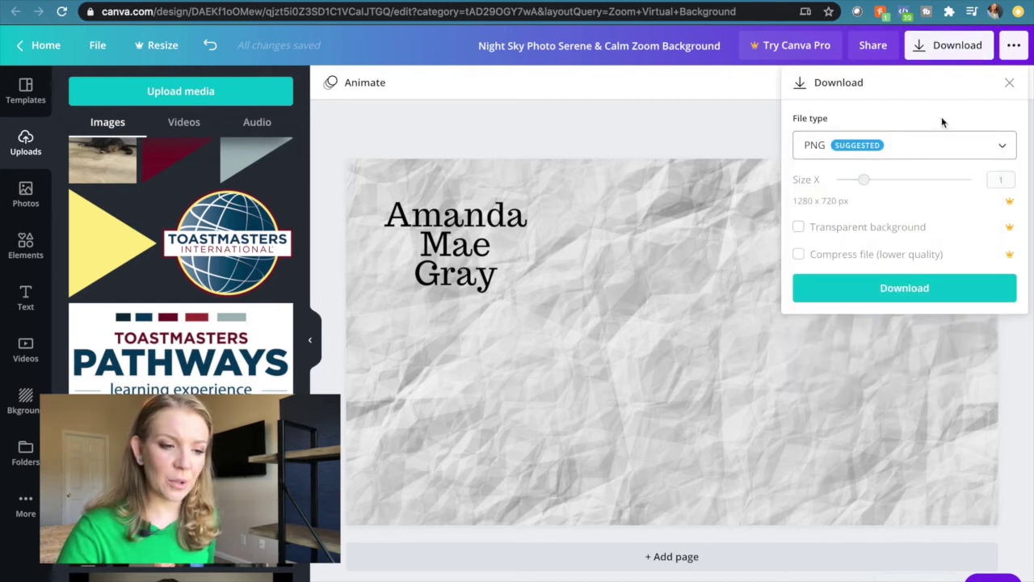
click(929, 158)
click(889, 202)
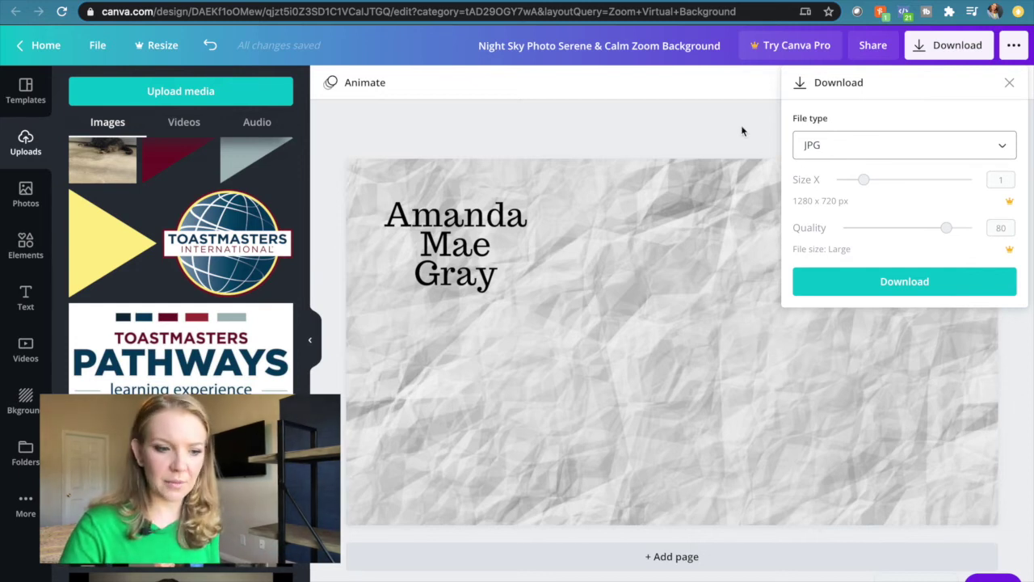
click(913, 282)
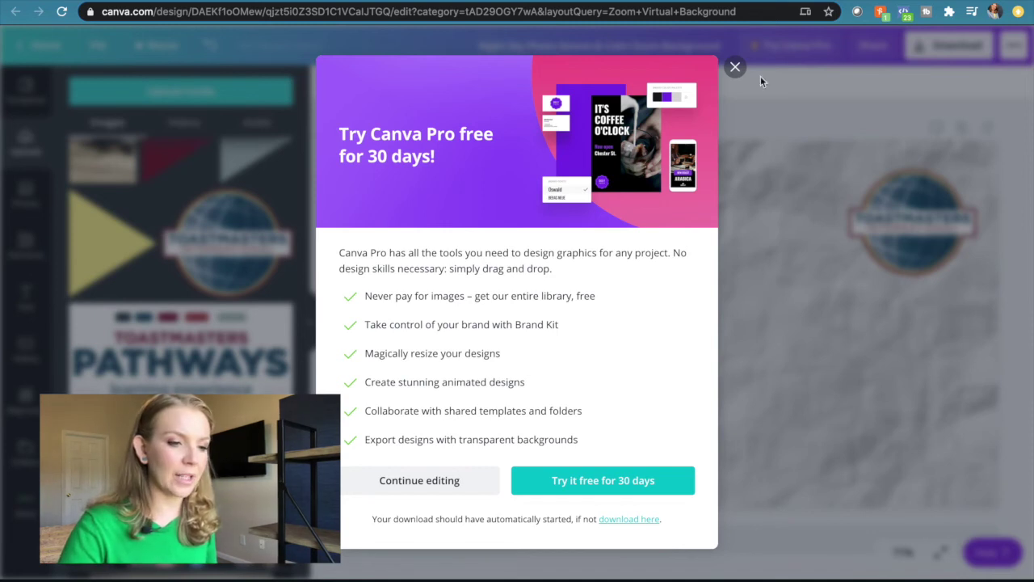
click(736, 67)
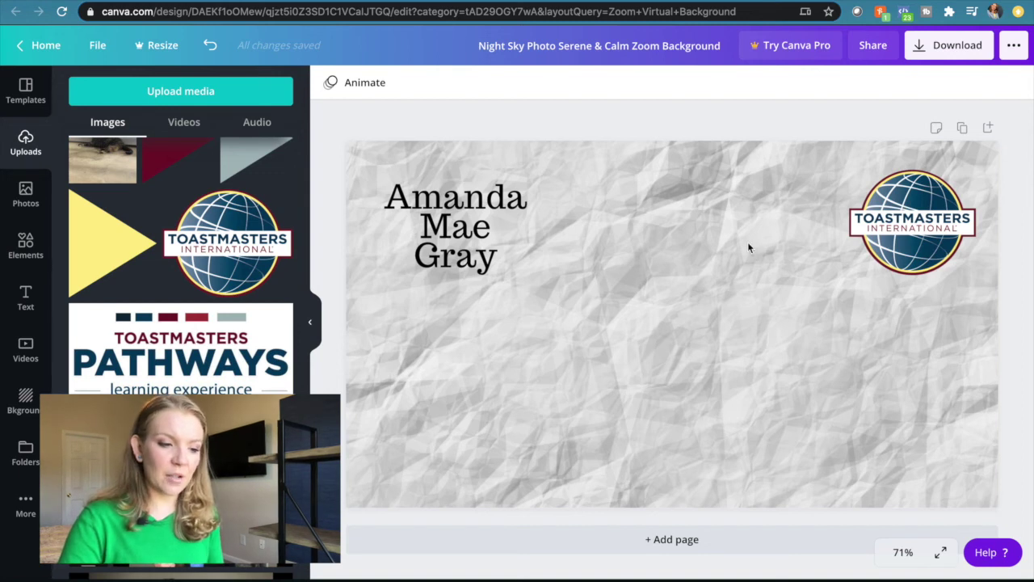
Step: Add the Eid Al-Fitr illustrated template as a new second page and inspect its Selamat Idul Fitri text and figures
click(525, 450)
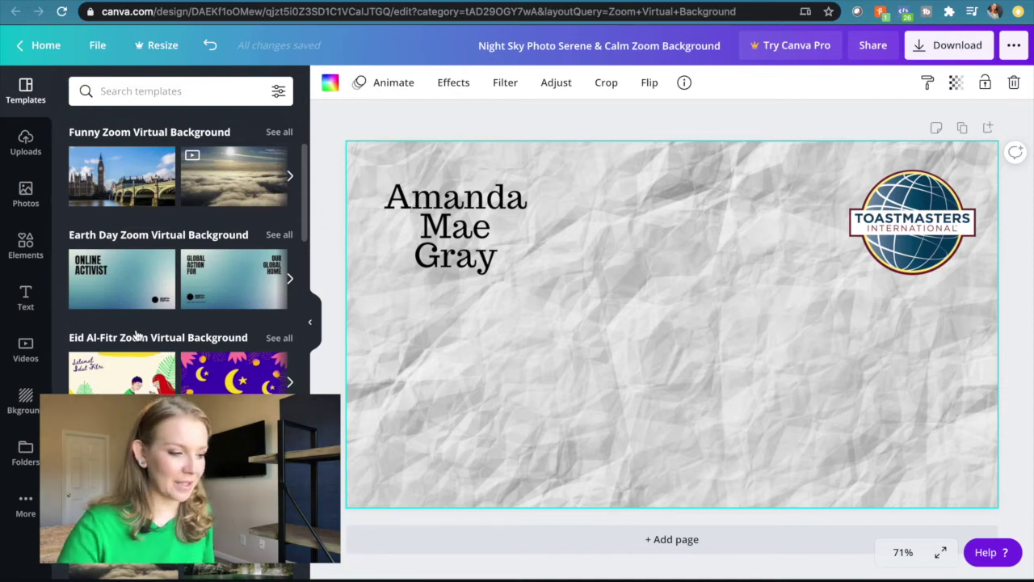
click(118, 370)
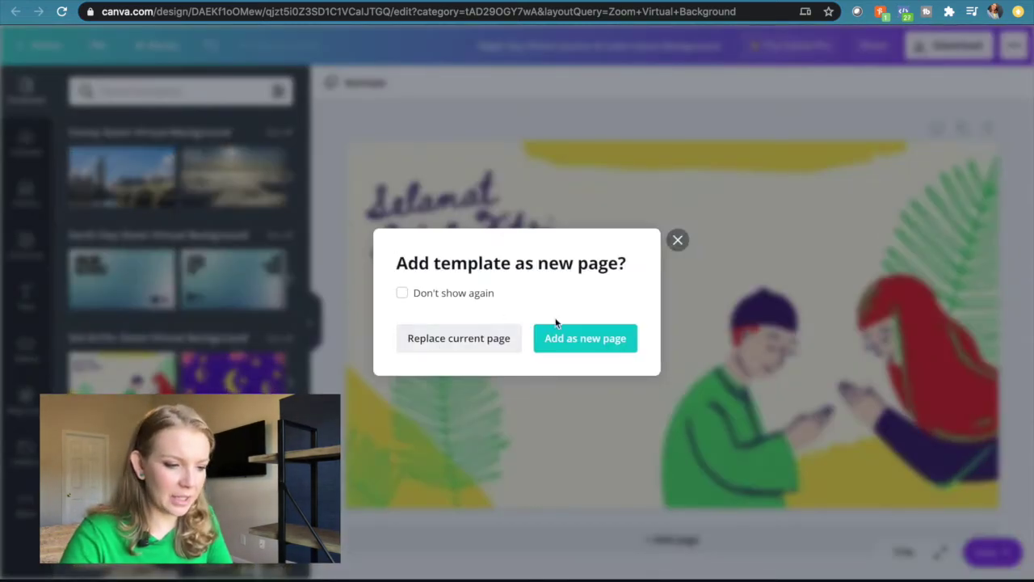
click(561, 340)
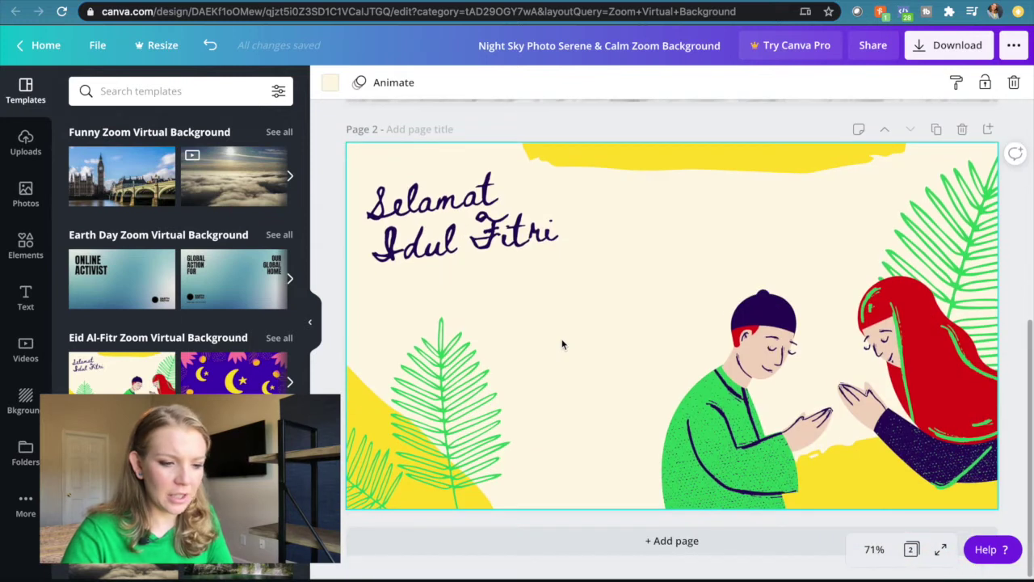
click(467, 244)
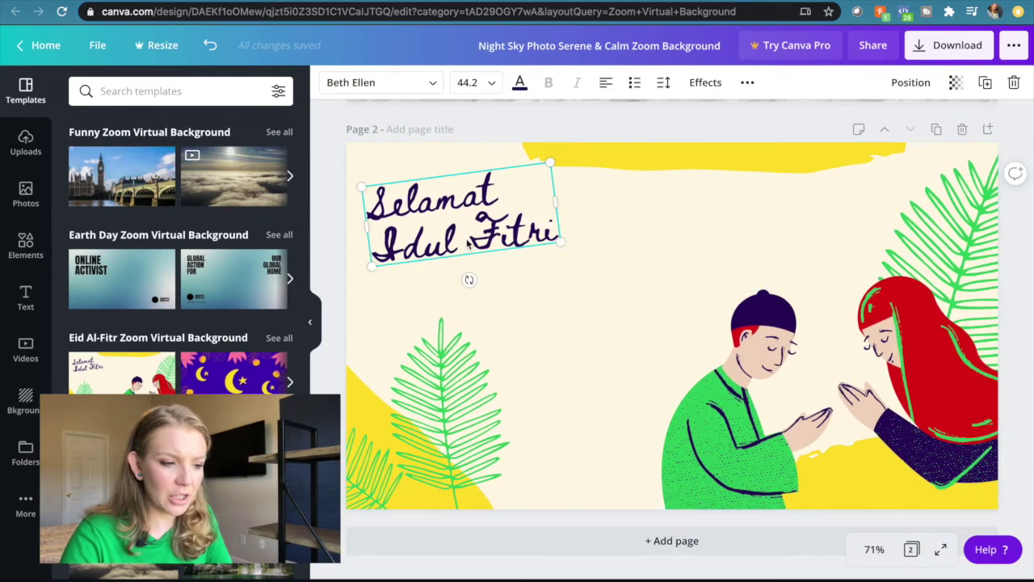
click(779, 420)
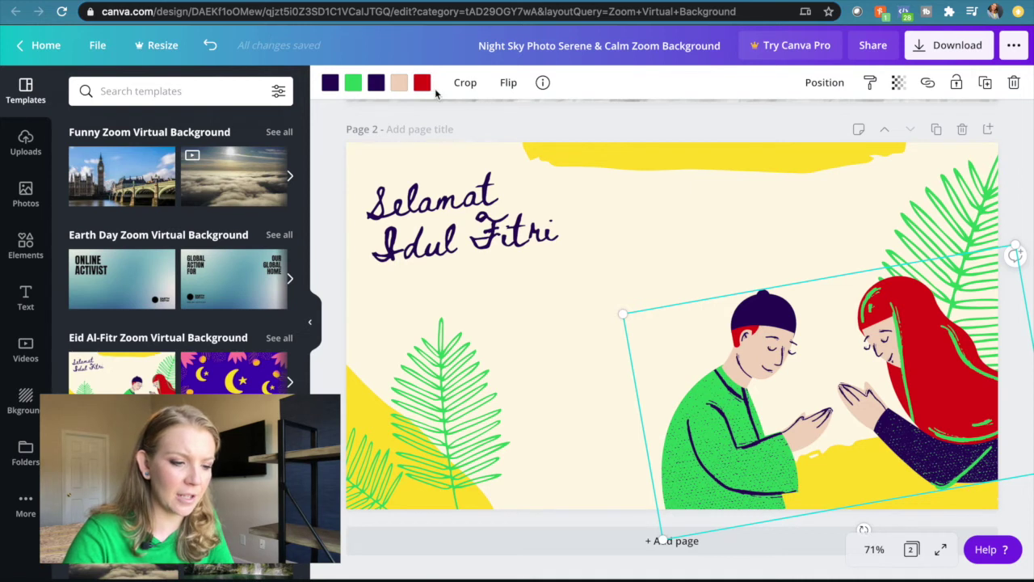
key(Escape)
Step: Add a green square from Elements, enlarge it, and place it over the praying figures in the centre
click(34, 248)
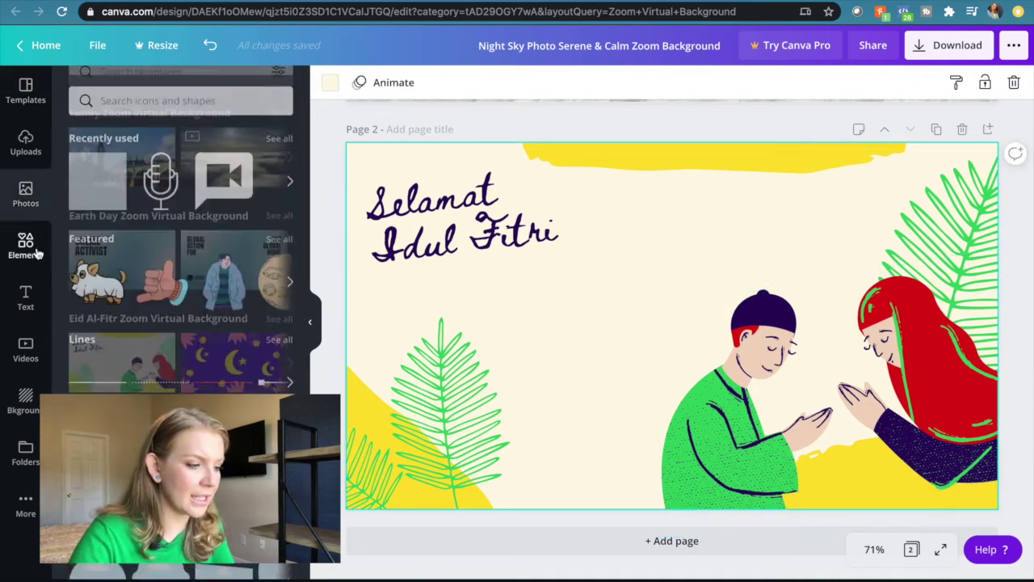
click(97, 171)
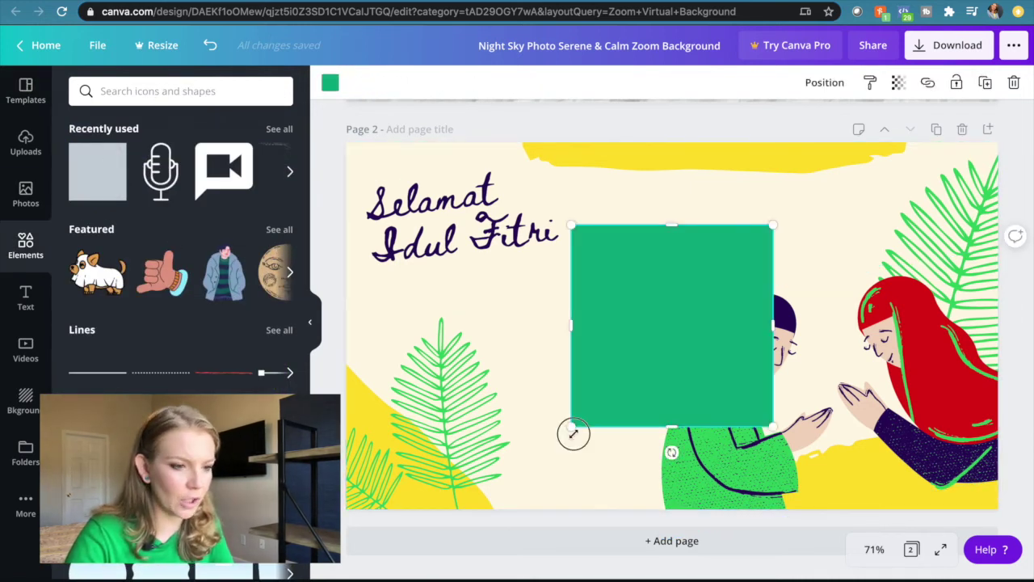
drag(574, 434, 526, 475)
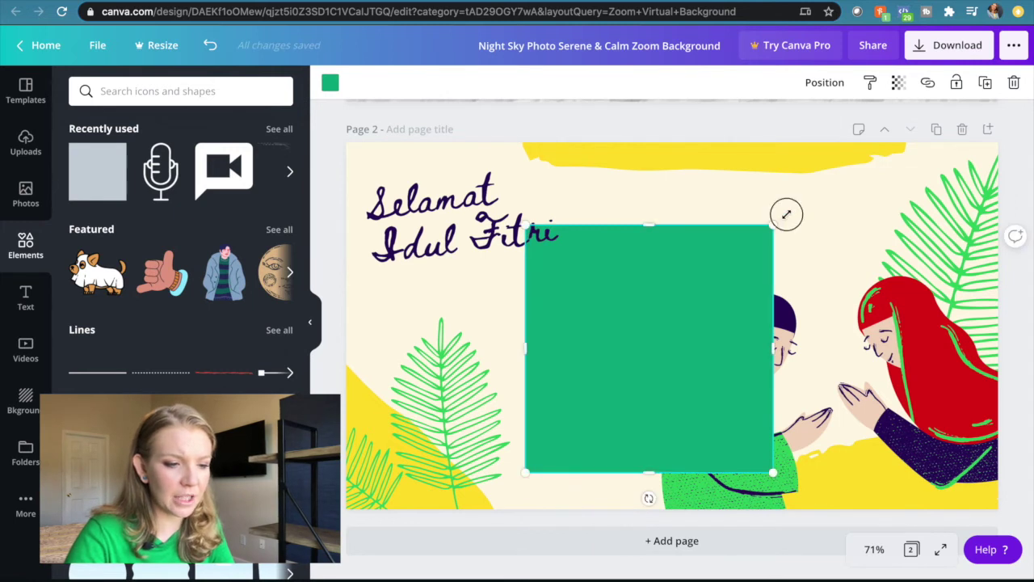
drag(786, 214, 813, 189)
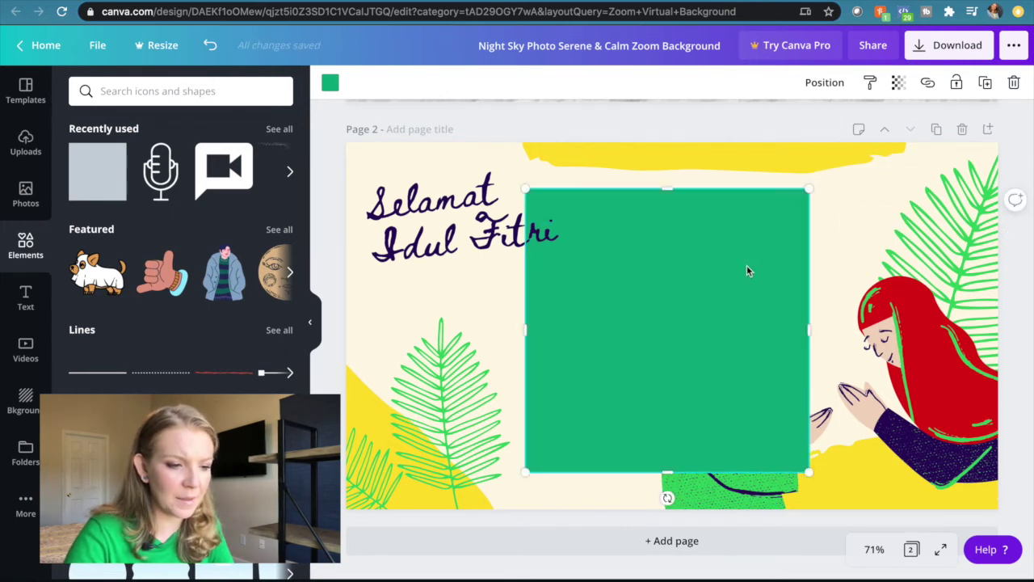
mouse_move(748, 271)
mouse_down()
mouse_move(767, 272)
mouse_move(745, 279)
mouse_up()
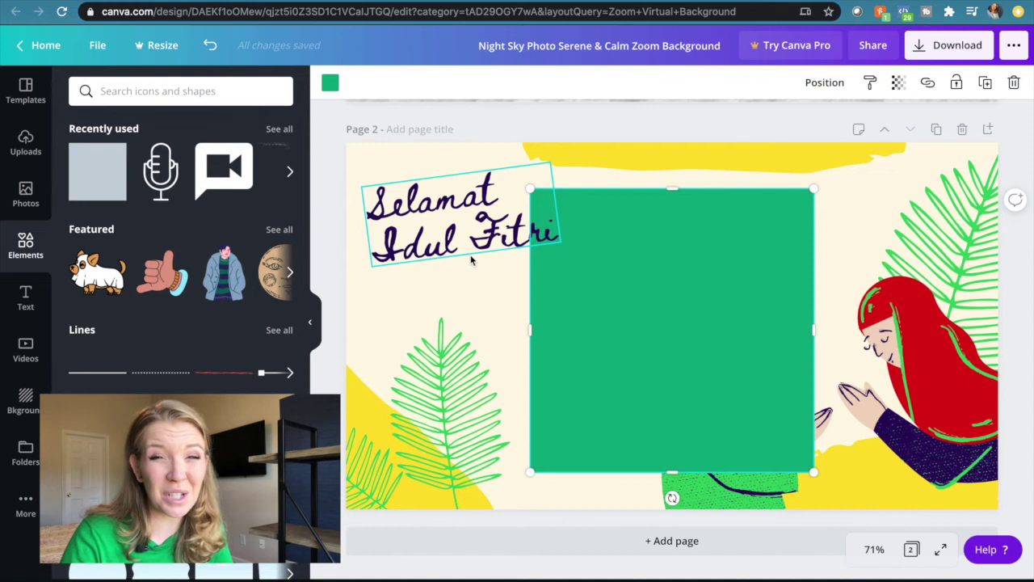
Step: Replace page 2 with the purple moon-and-stars Eid template and delete its large central moon and star
click(26, 91)
click(243, 386)
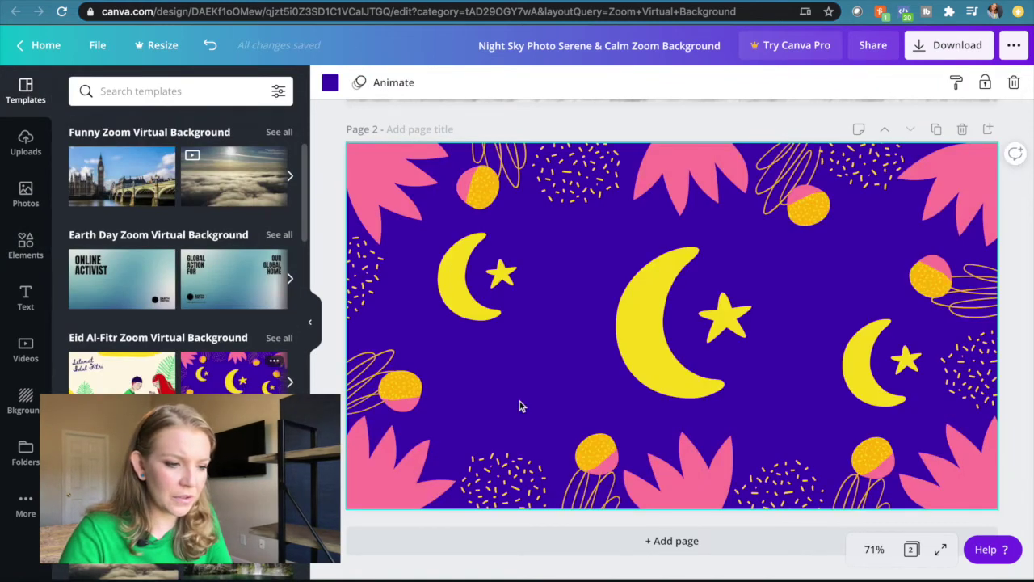
scroll(708, 323, up, 5)
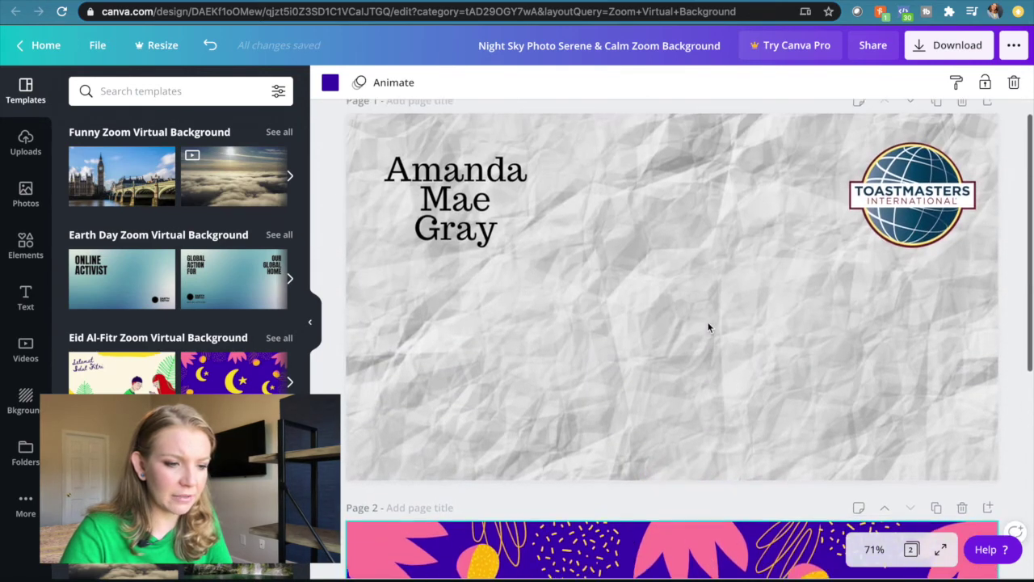
scroll(707, 327, down, 5)
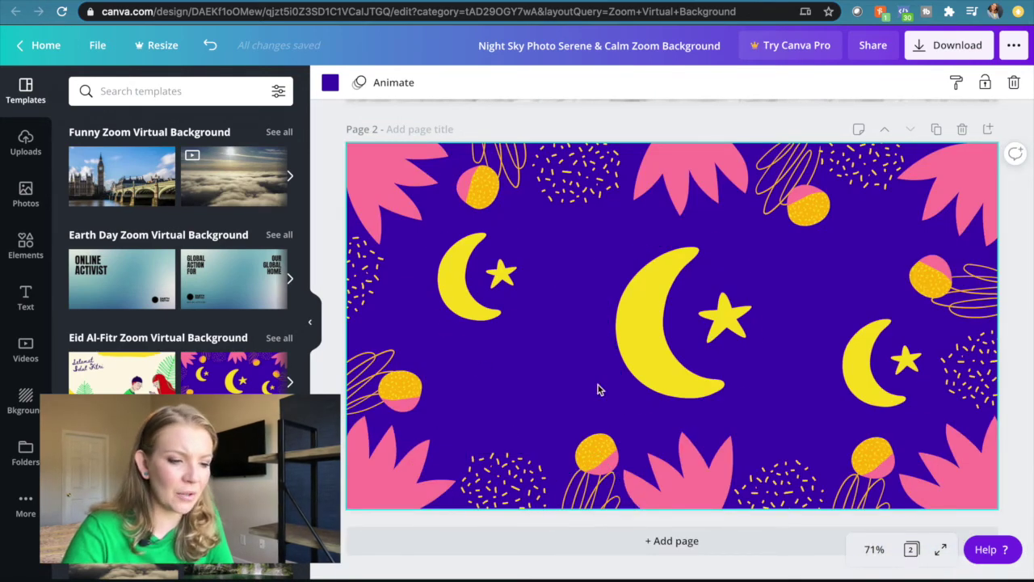
click(717, 373)
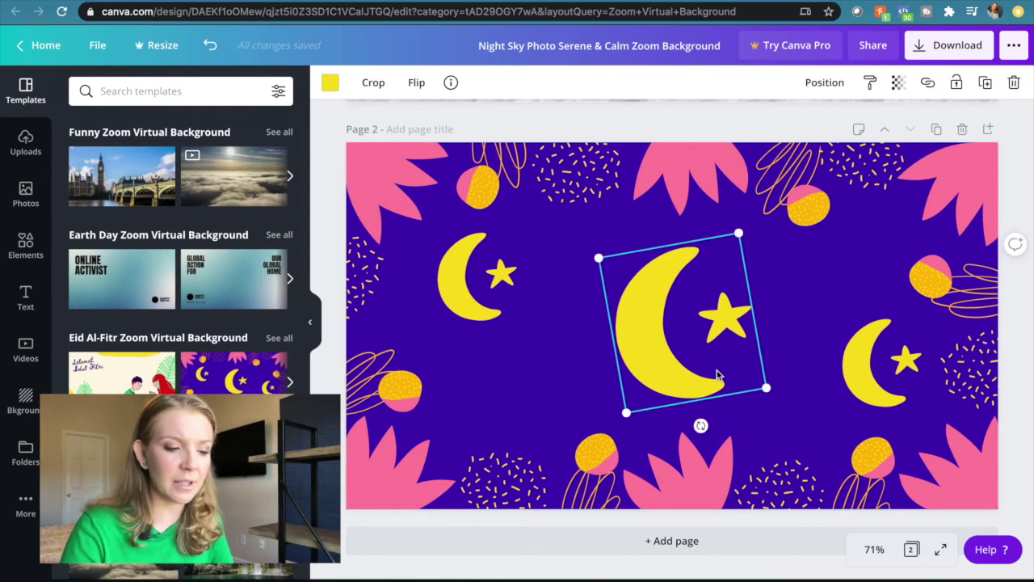
key(Delete)
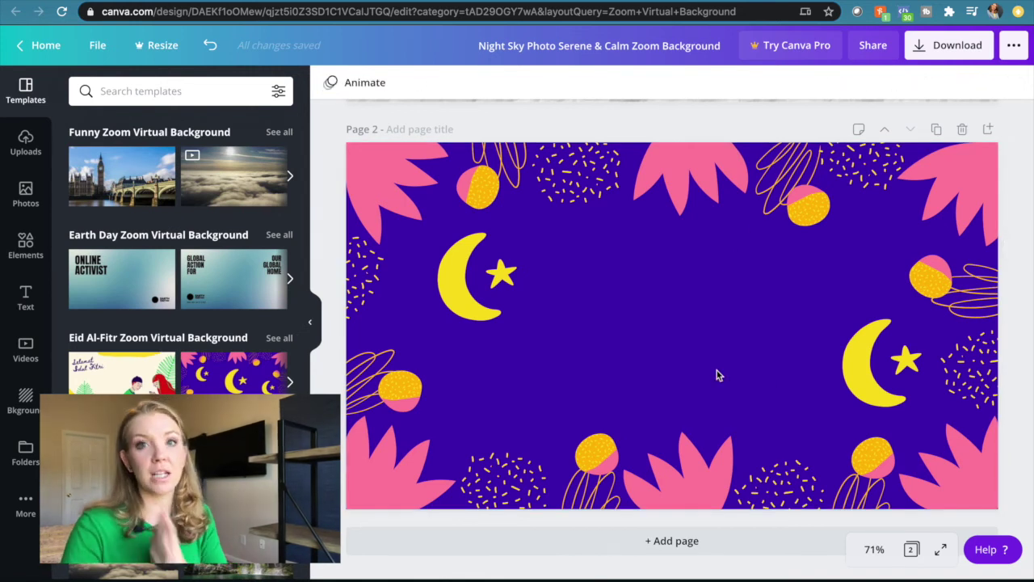